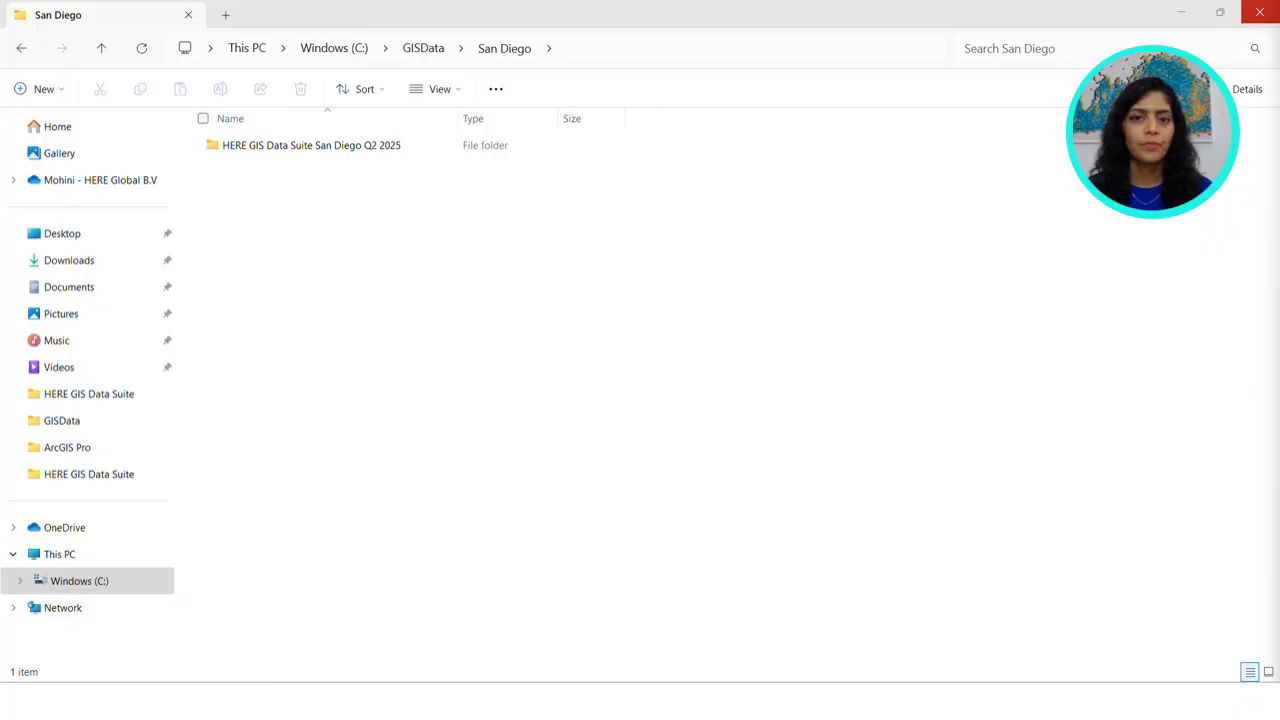
Open the HERE GIS Data Suite San Diego Q2 2025 folder and review its ArcGIS Pro, Basemaps and Locator subfolders
{"action": "left_click", "coordinate": [268, 149]}
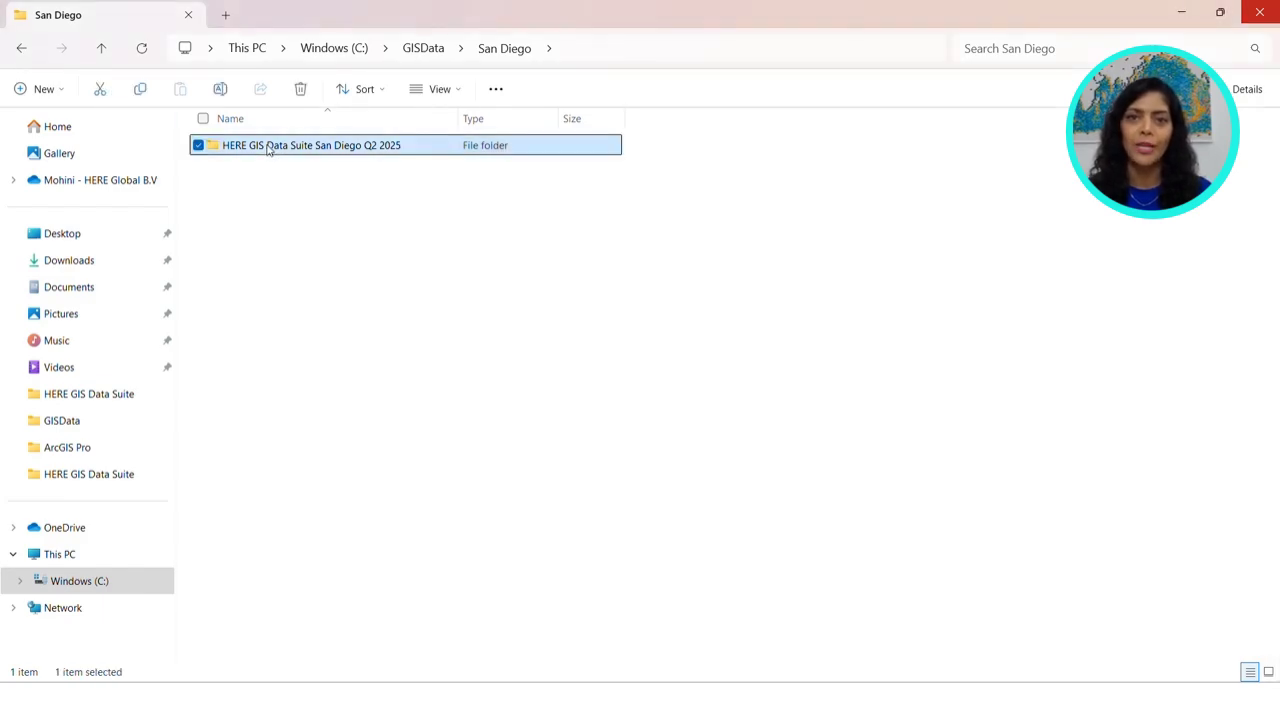
{"action": "double_click", "coordinate": [268, 149]}
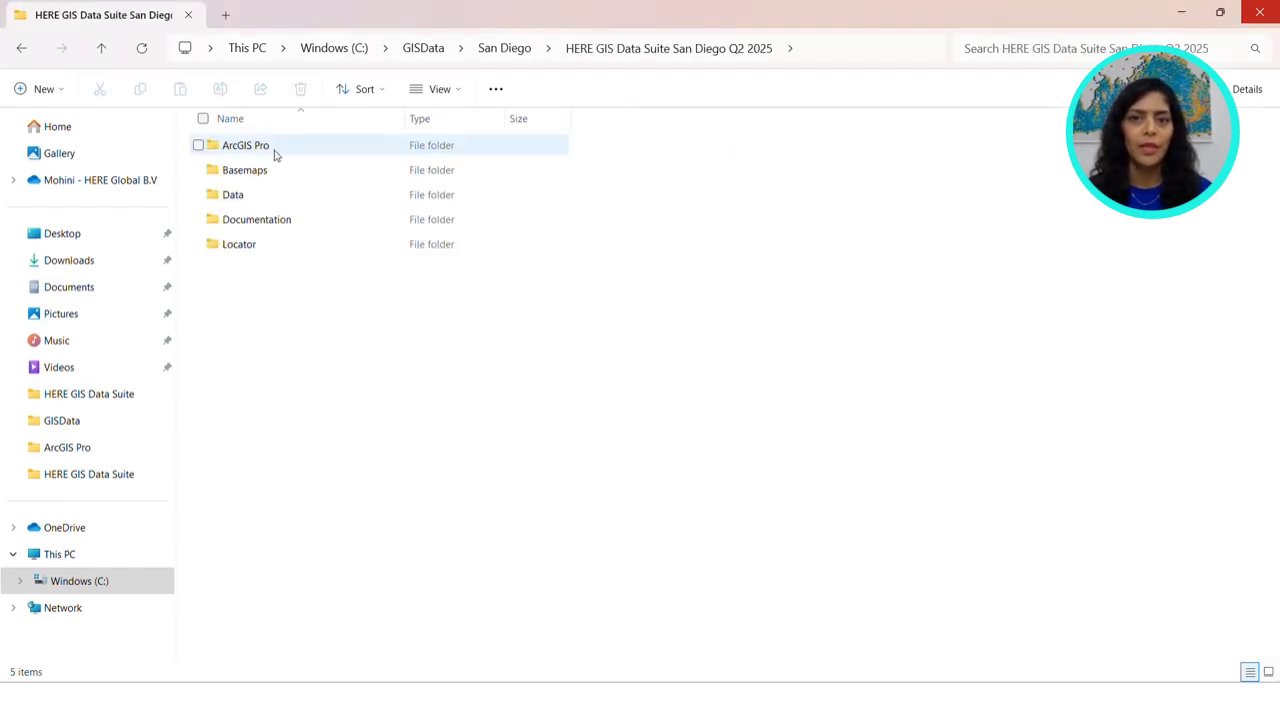
{"action": "left_click", "coordinate": [278, 152]}
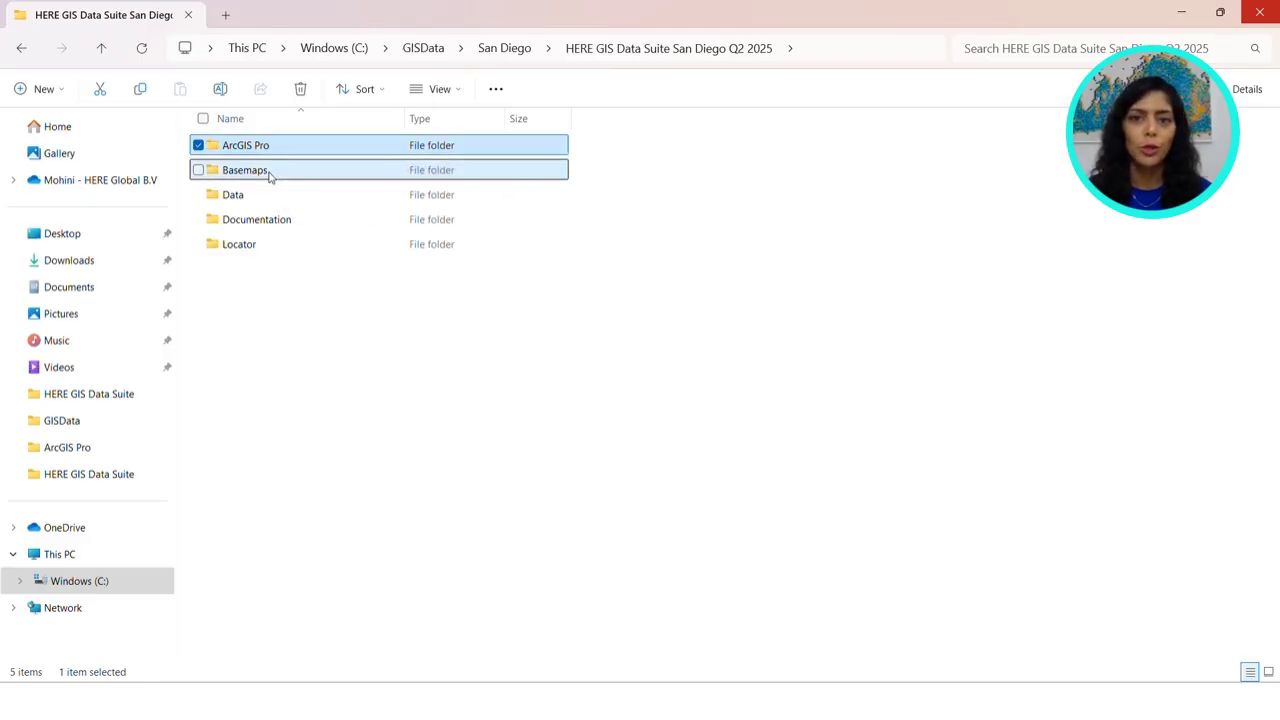
{"action": "left_click", "coordinate": [268, 175]}
{"action": "left_click", "coordinate": [264, 250]}
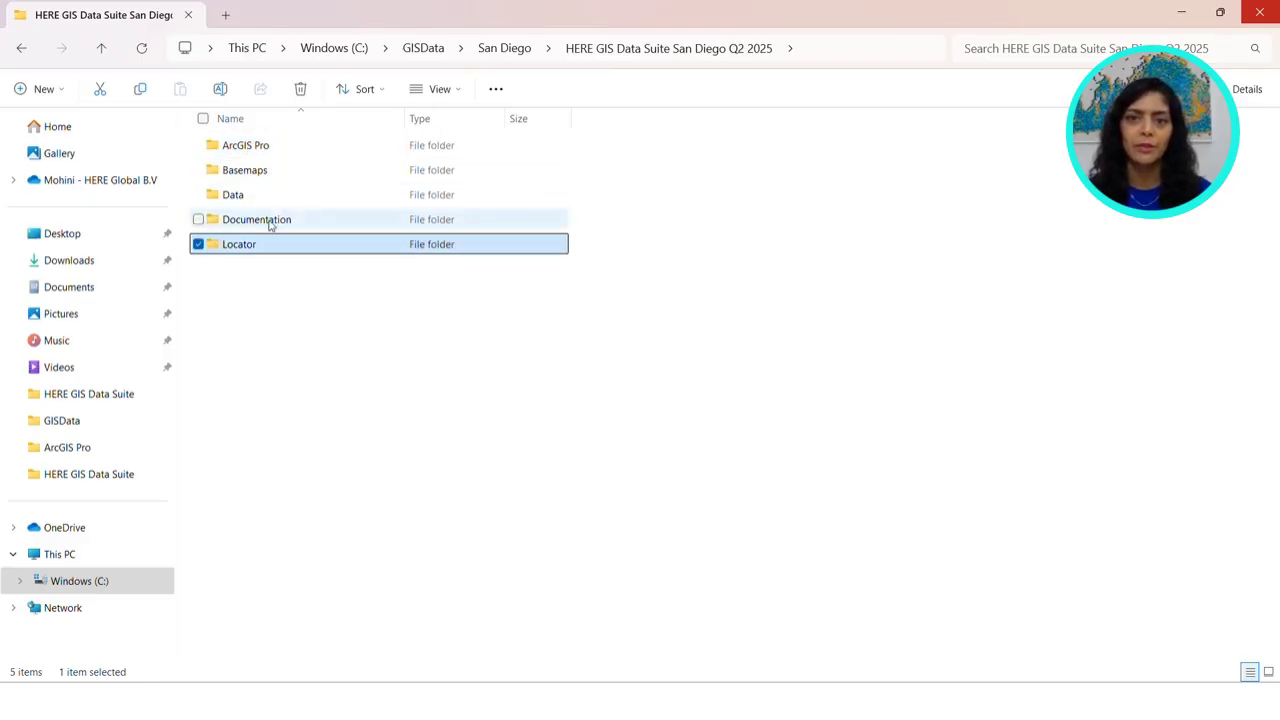
Open the San Diego Q2 2025 project file from the Data subfolder in ArcGIS Pro
{"action": "left_click", "coordinate": [282, 195]}
{"action": "double_click", "coordinate": [282, 195]}
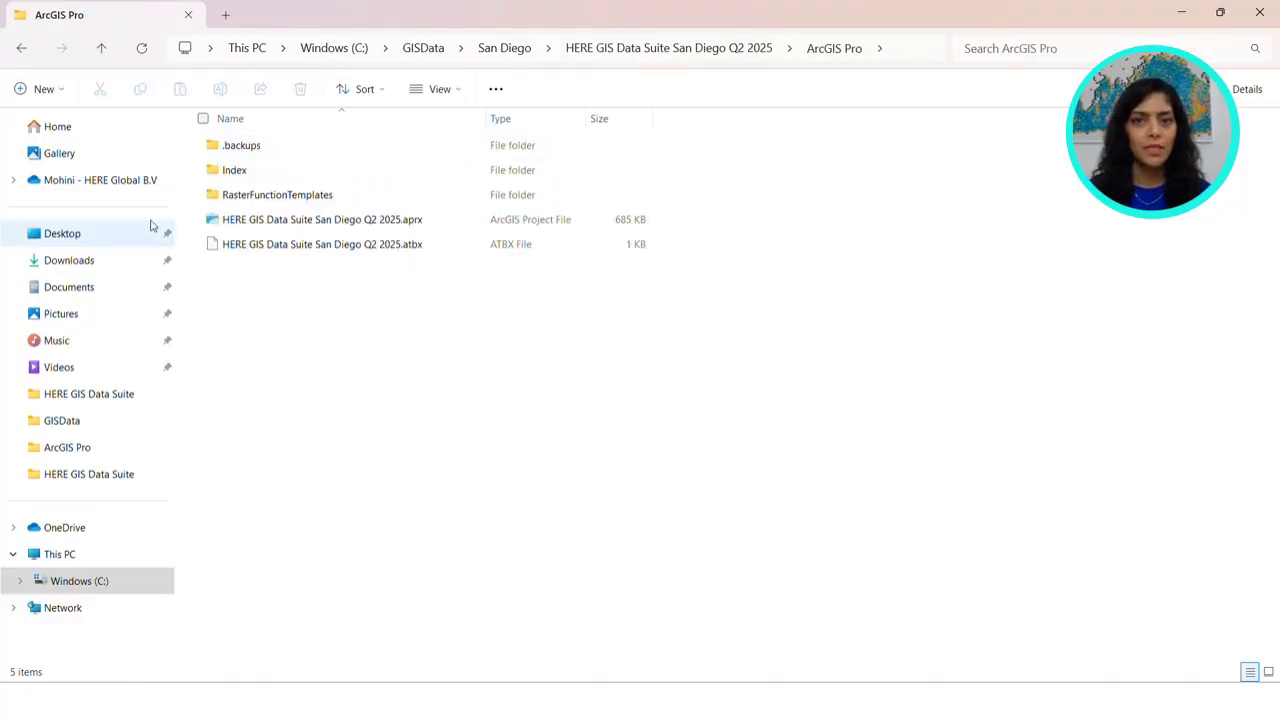
{"action": "left_click", "coordinate": [310, 219]}
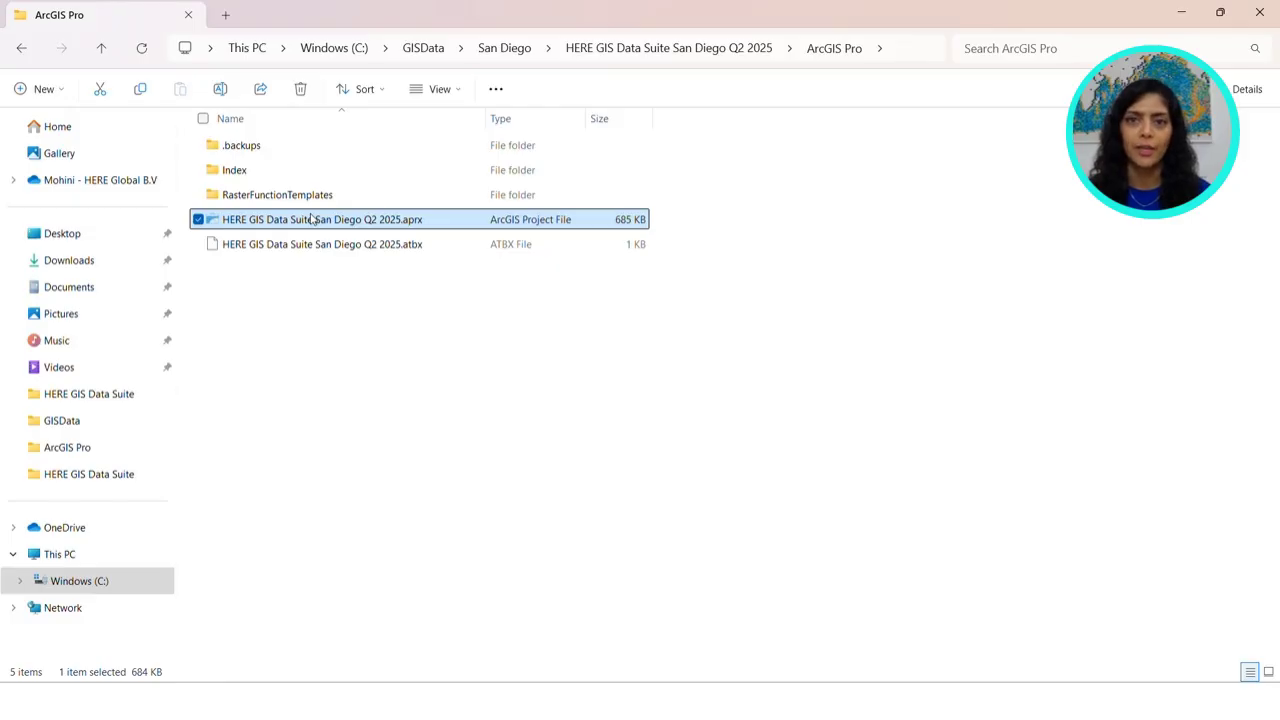
{"action": "double_click", "coordinate": [312, 219]}
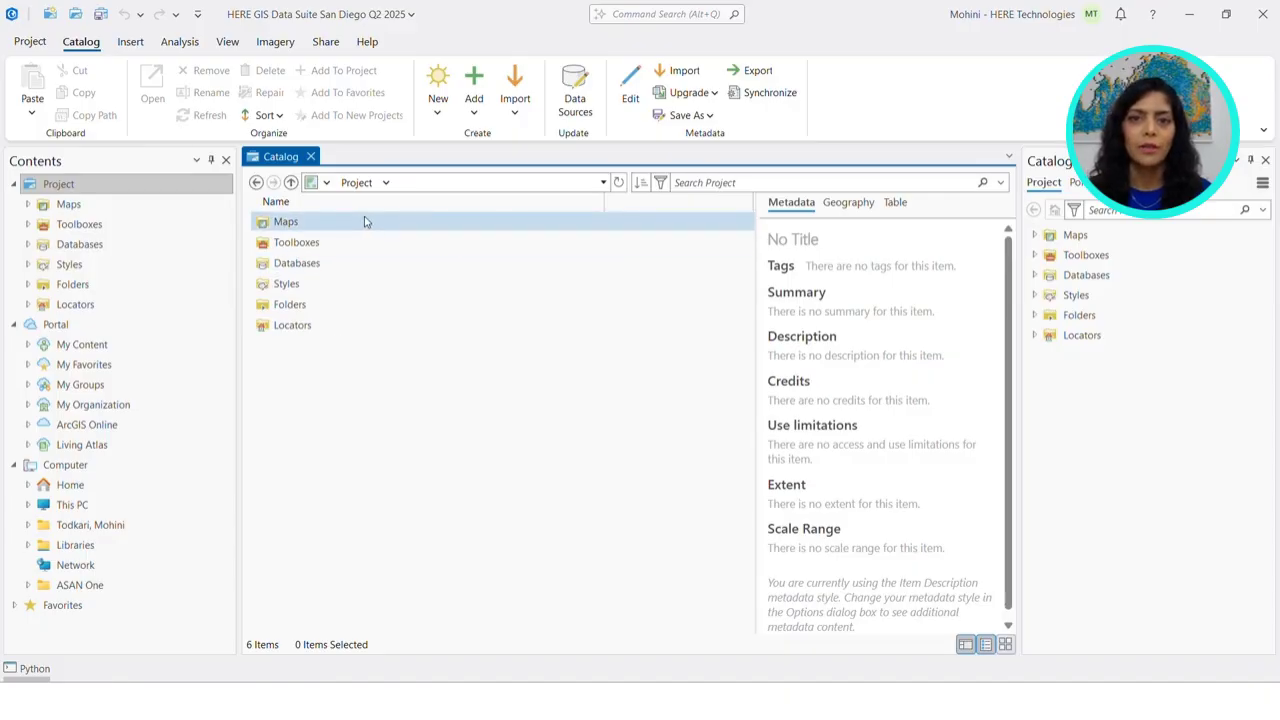
Browse the project's Maps and the San Diego geodatabase, including its NETWORK dataset
{"action": "left_click", "coordinate": [334, 223]}
{"action": "double_click", "coordinate": [333, 223]}
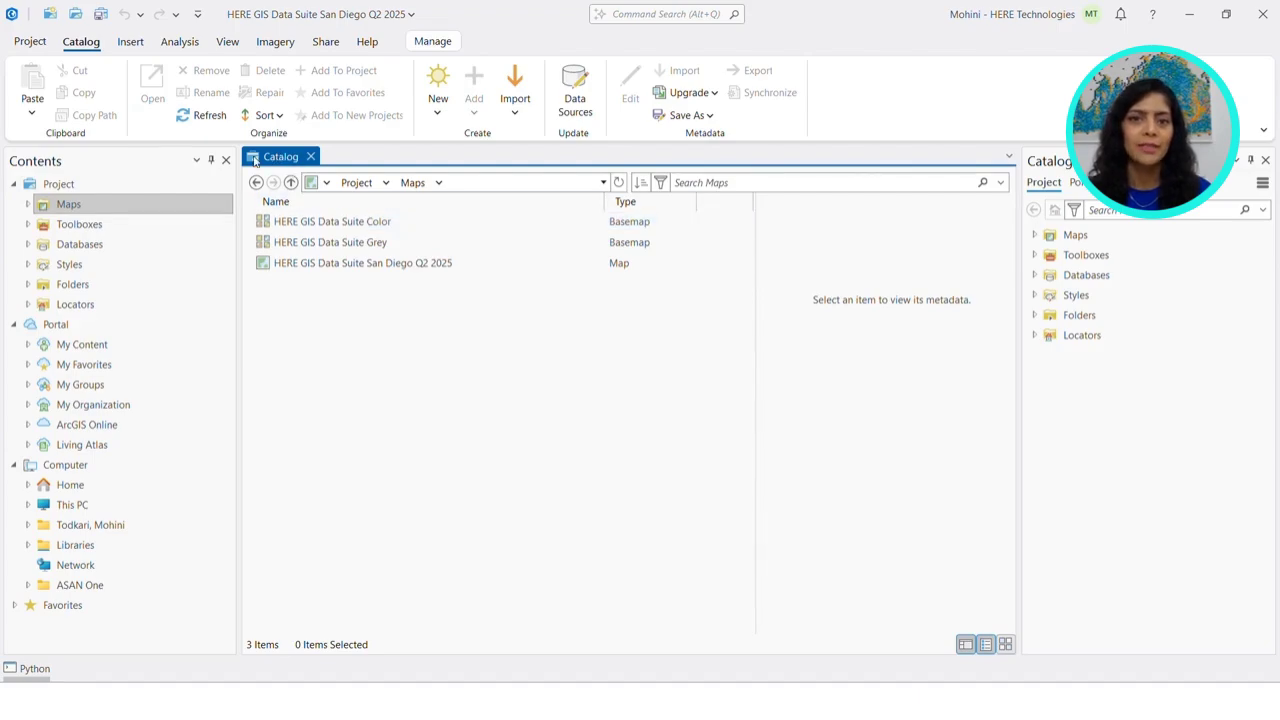
{"action": "left_click", "coordinate": [136, 244]}
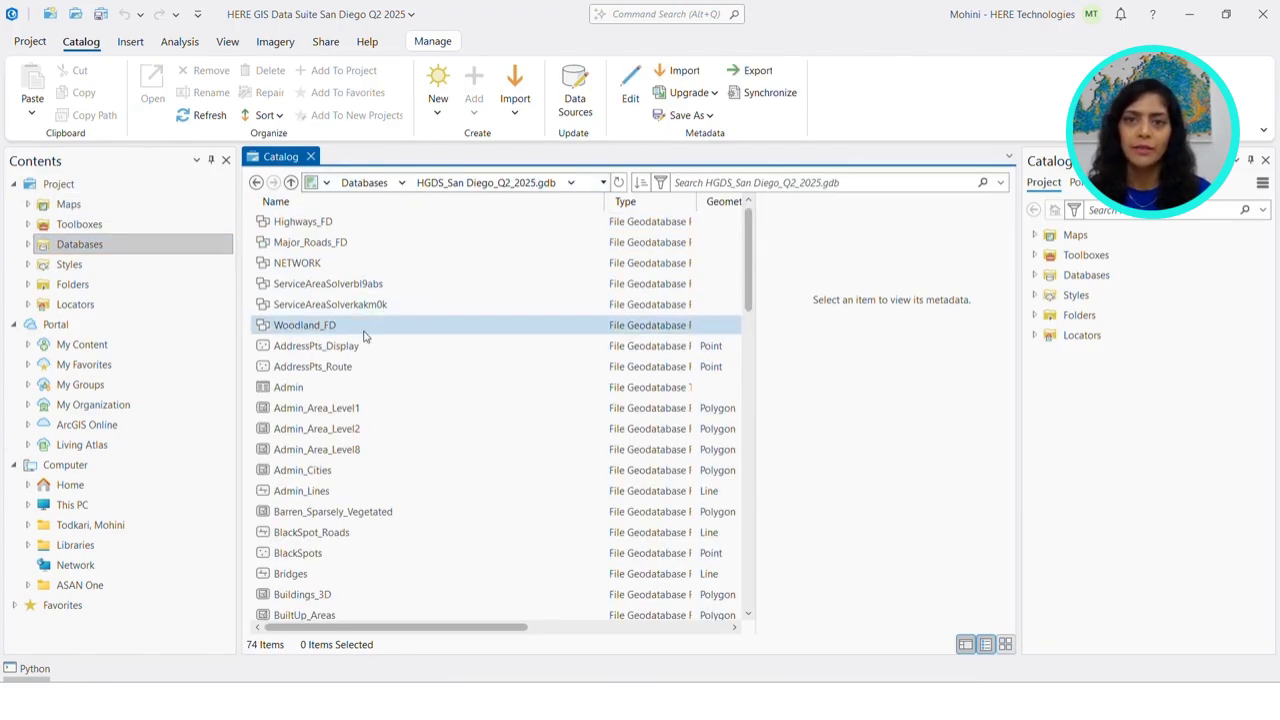
{"action": "left_click", "coordinate": [295, 266]}
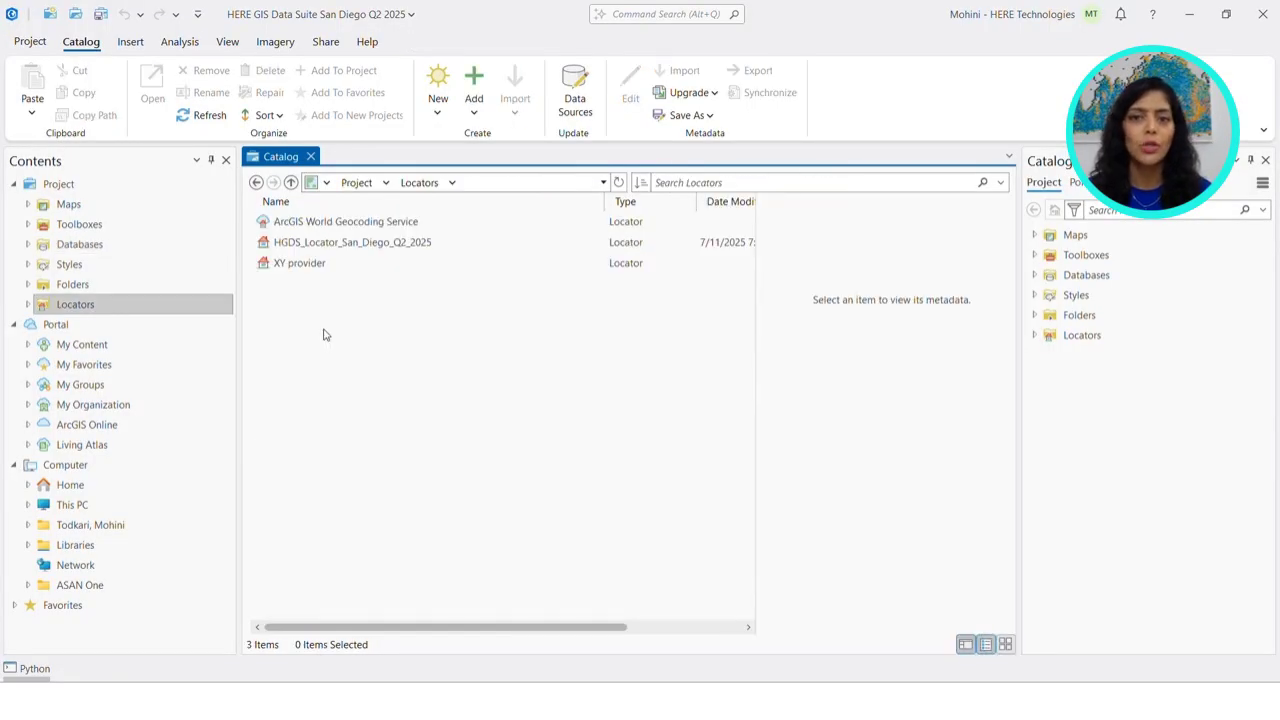
{"action": "left_click", "coordinate": [356, 182]}
Expand Maps in the Catalog pane and bring up the San Diego Q2 2025 map's context menu
{"action": "left_click", "coordinate": [336, 222]}
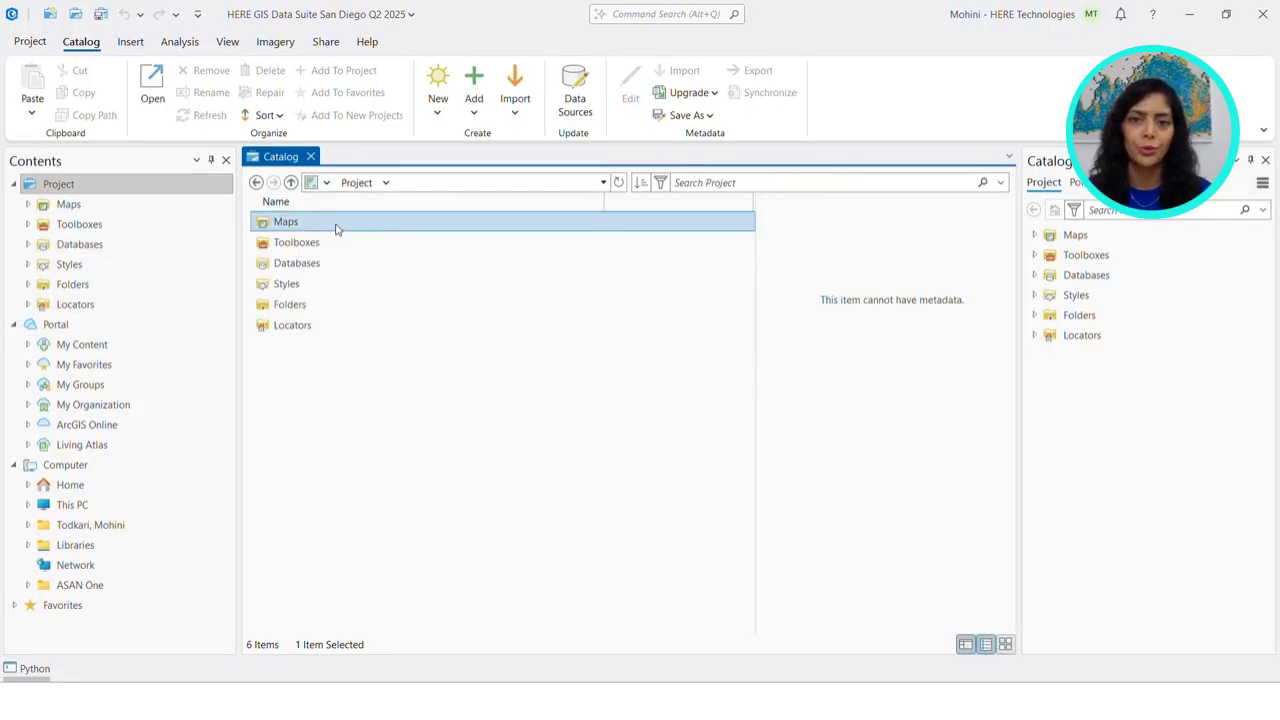
{"action": "left_click", "coordinate": [1034, 235]}
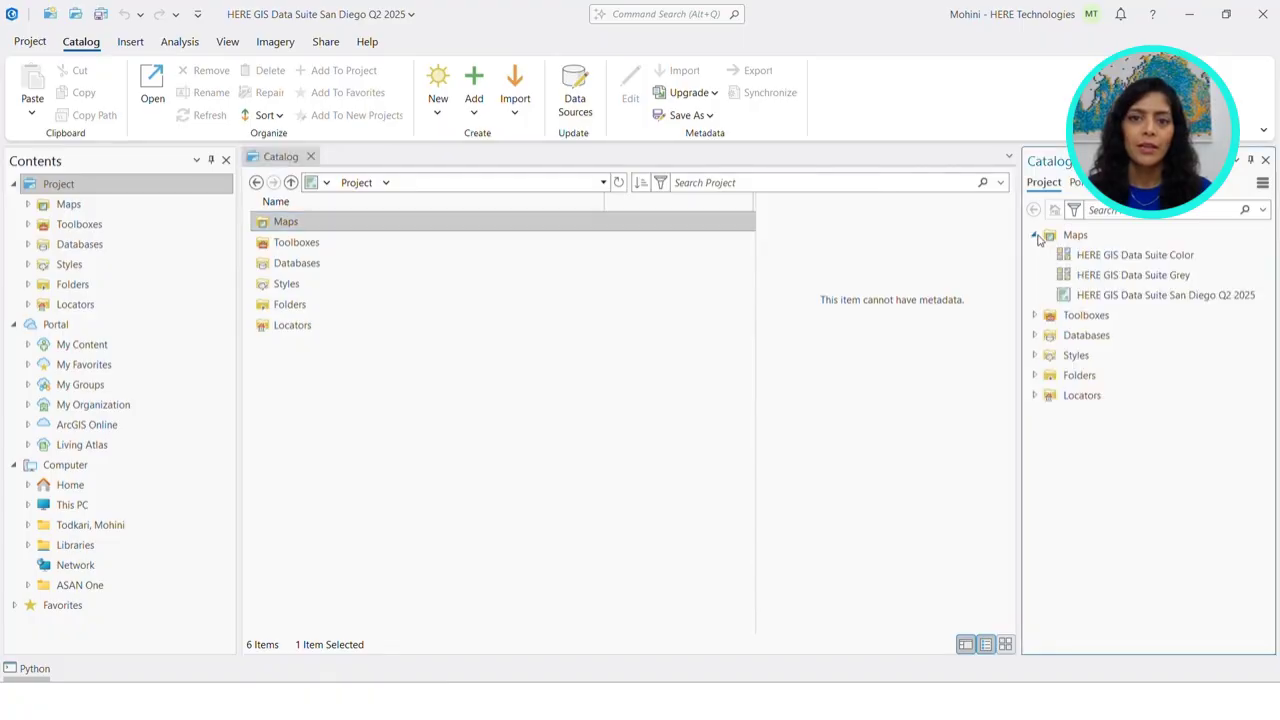
{"action": "left_click", "coordinate": [1180, 296]}
{"action": "right_click", "coordinate": [1183, 298]}
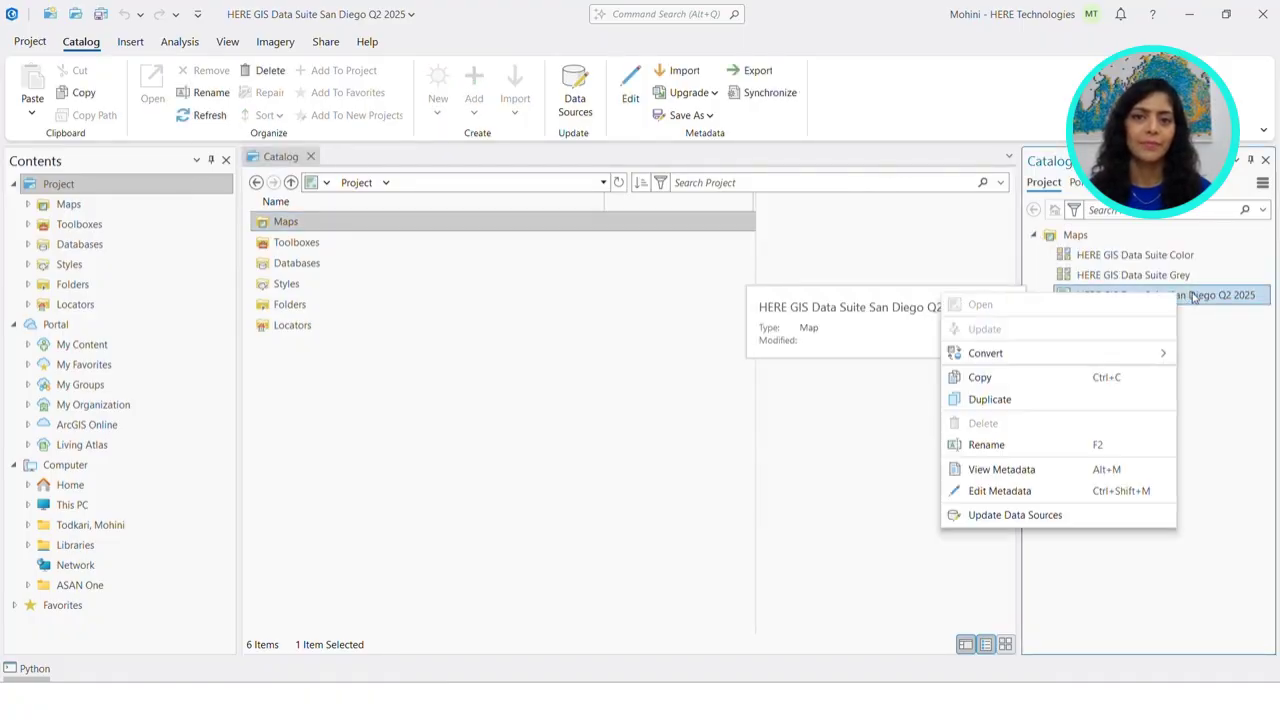
Open the San Diego Q2 2025 map and turn on the Truck Transport layer
{"action": "left_click", "coordinate": [1080, 302]}
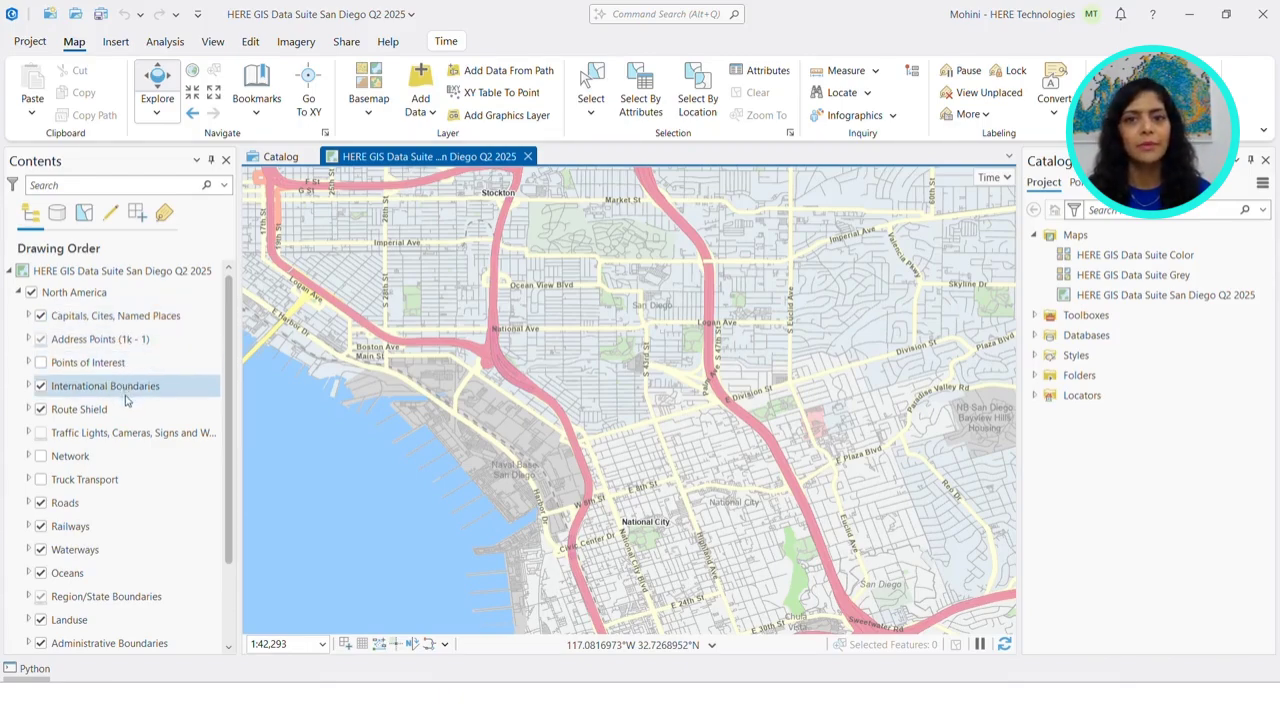
{"action": "left_click", "coordinate": [151, 481]}
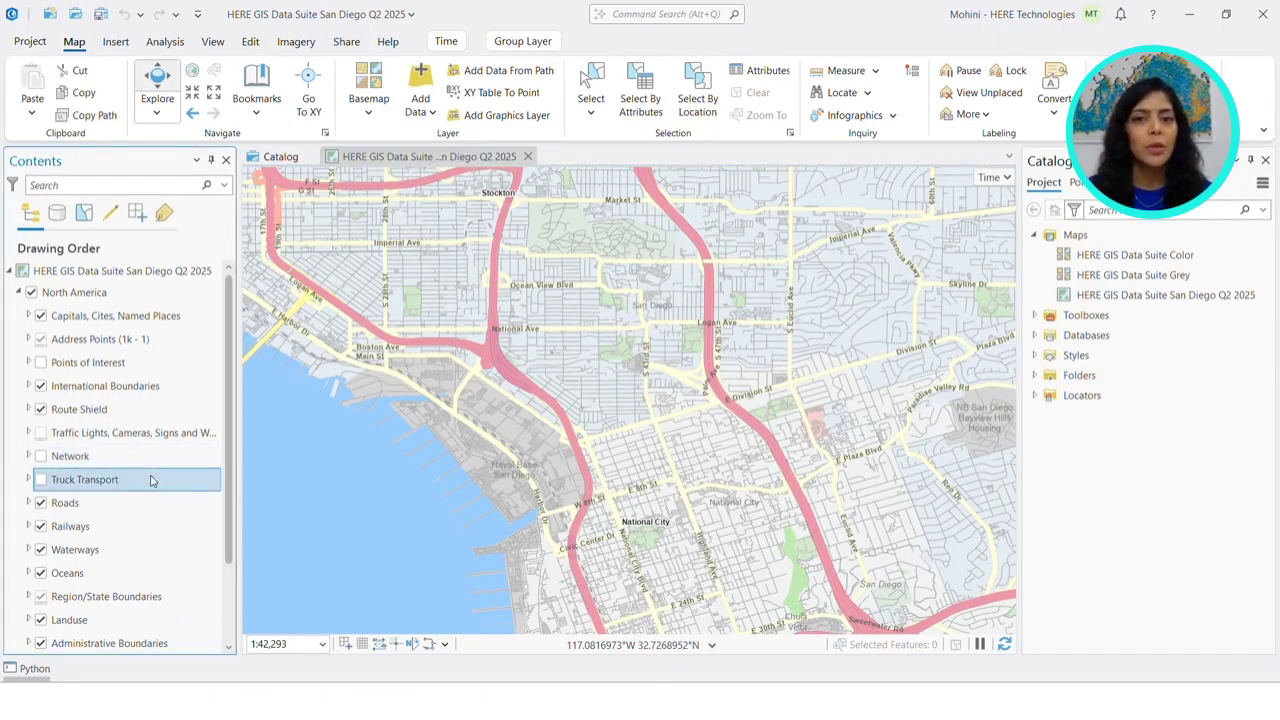
{"action": "left_click", "coordinate": [40, 480]}
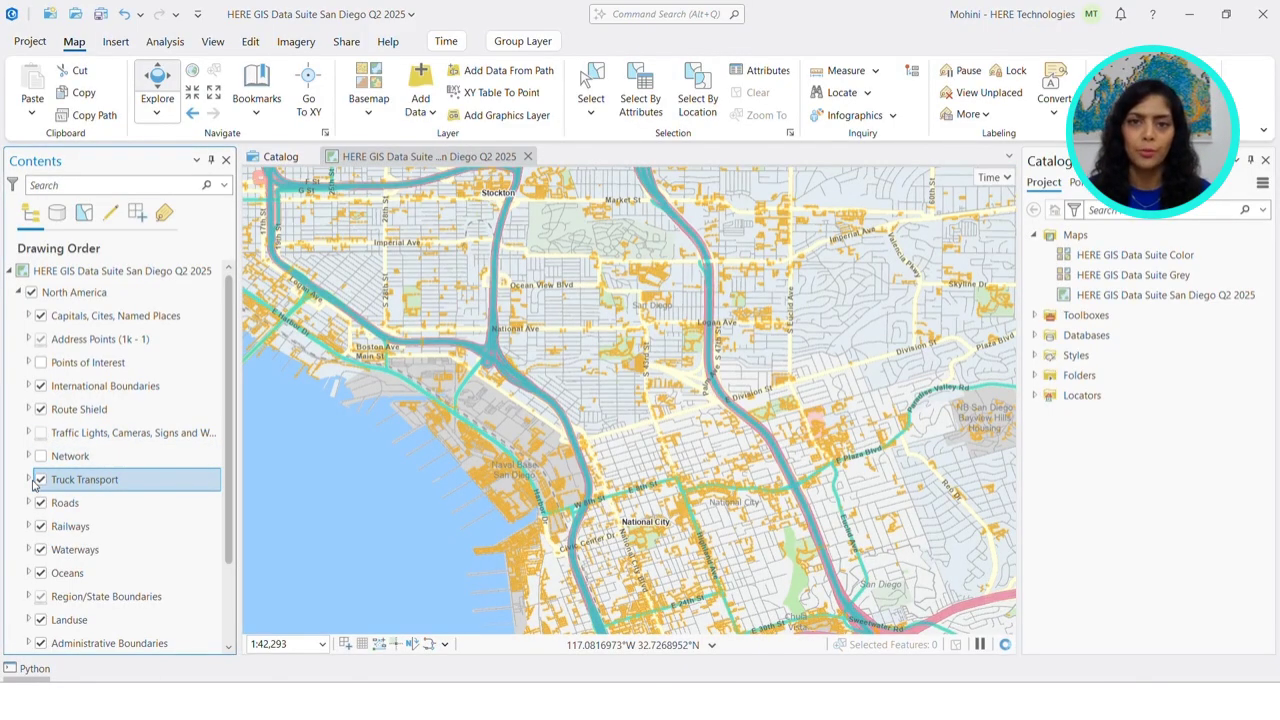
{"action": "left_click", "coordinate": [28, 480]}
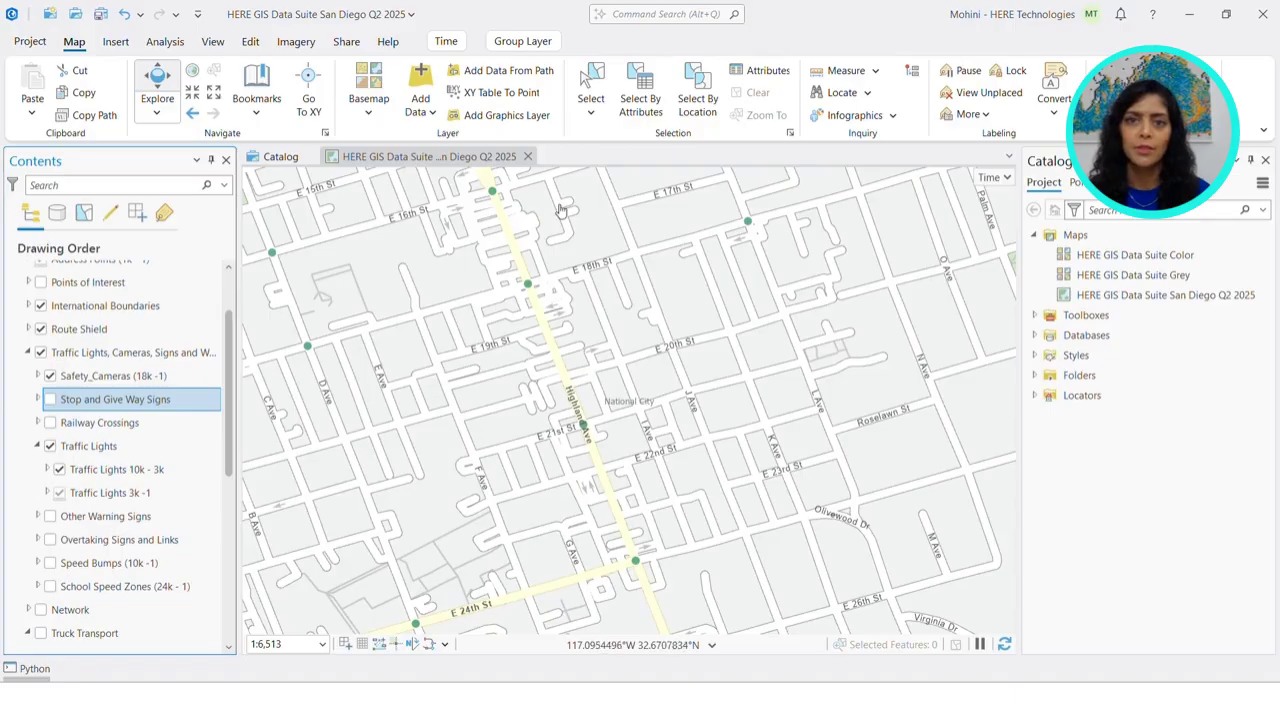
Zoom in on the traffic lights along Highland Ave in National City
{"action": "scroll", "coordinate": [560, 210], "scroll_direction": "up", "scroll_amount": 2}
{"action": "scroll", "coordinate": [563, 220], "scroll_direction": "up", "scroll_amount": 1}
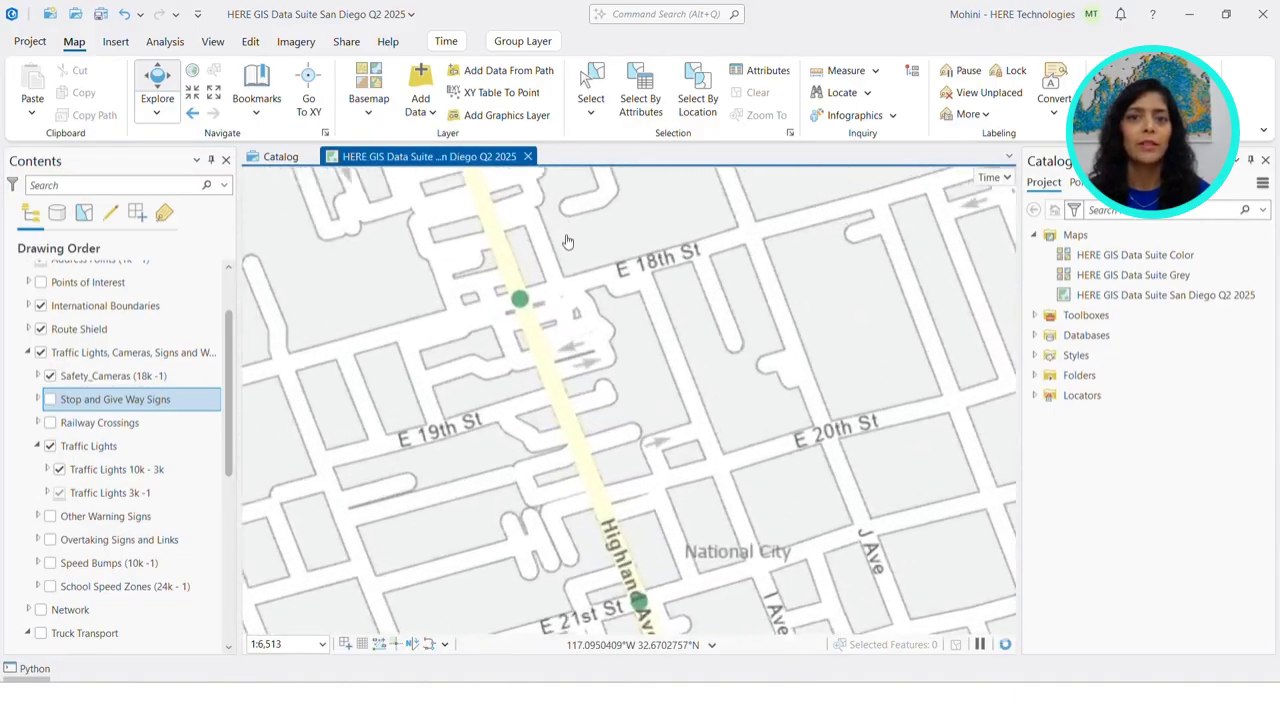
{"action": "scroll", "coordinate": [567, 230], "scroll_direction": "up", "scroll_amount": 1}
{"action": "scroll", "coordinate": [572, 241], "scroll_direction": "up", "scroll_amount": 1}
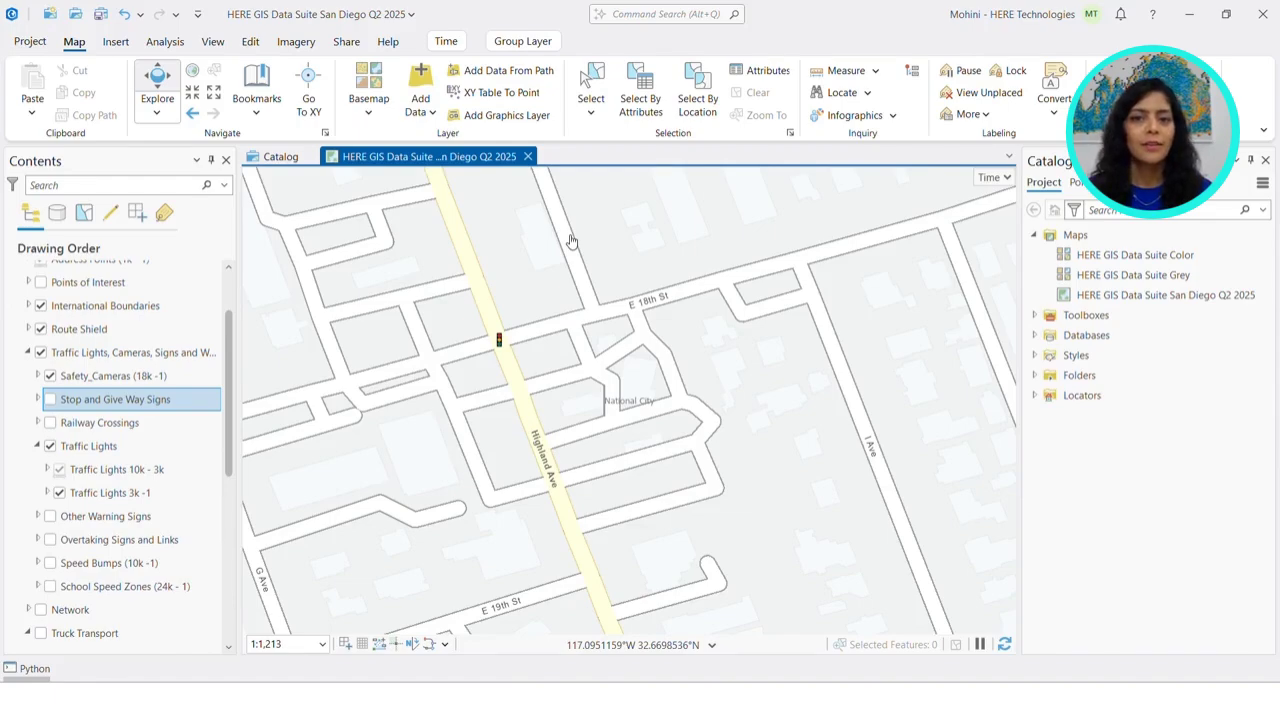
Open the HERE GIS Data Suite Color and Grey basemap maps, panning toward downtown San Diego
{"action": "double_click", "coordinate": [1135, 255]}
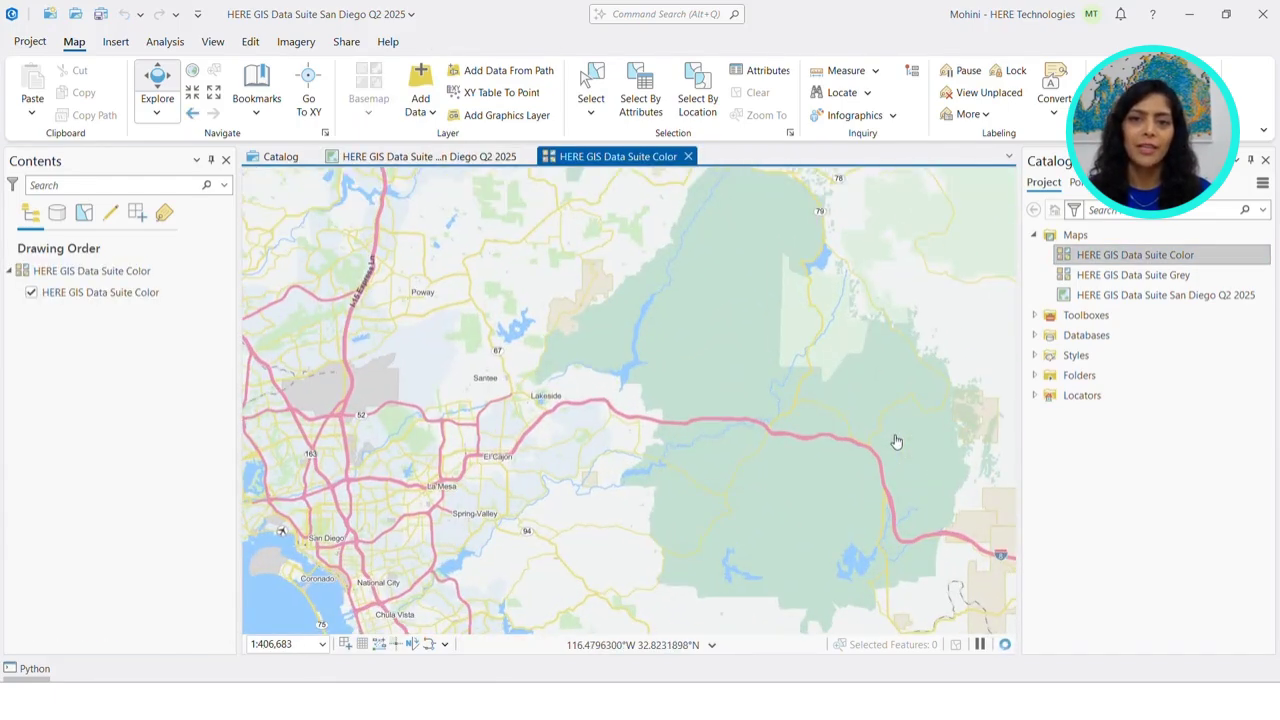
{"action": "right_click", "coordinate": [1131, 280]}
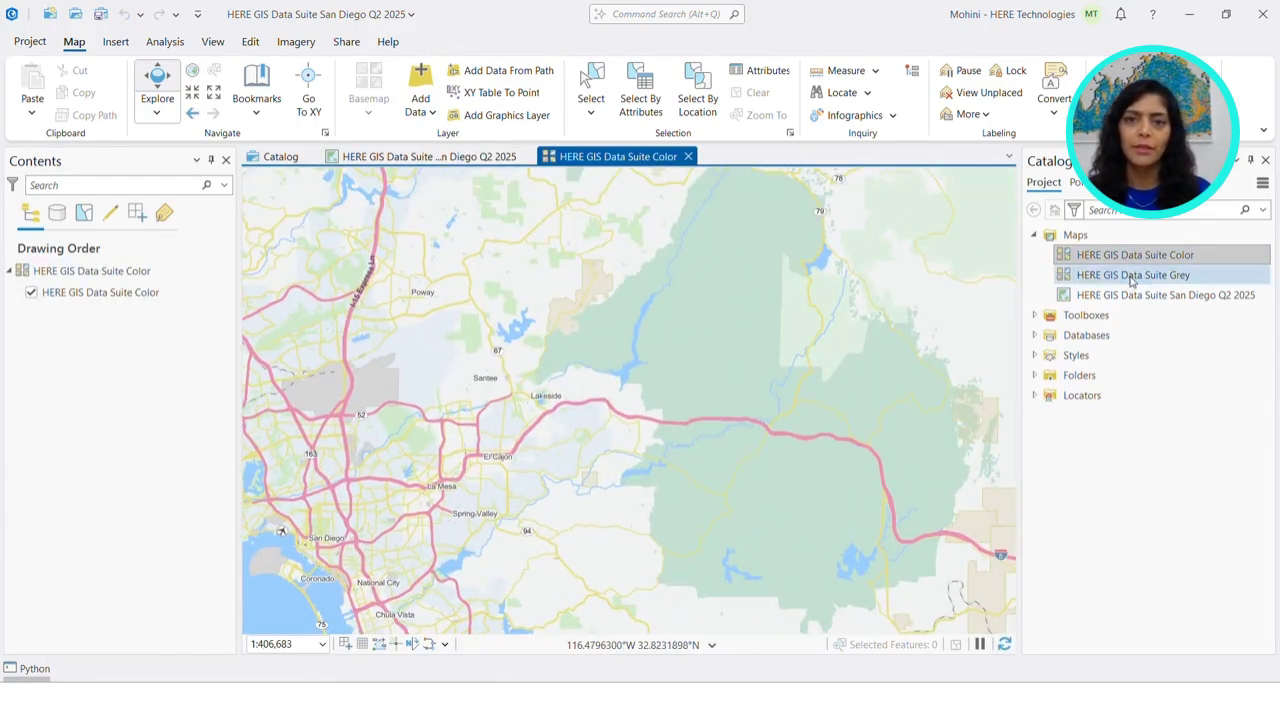
{"action": "left_click", "coordinate": [999, 268]}
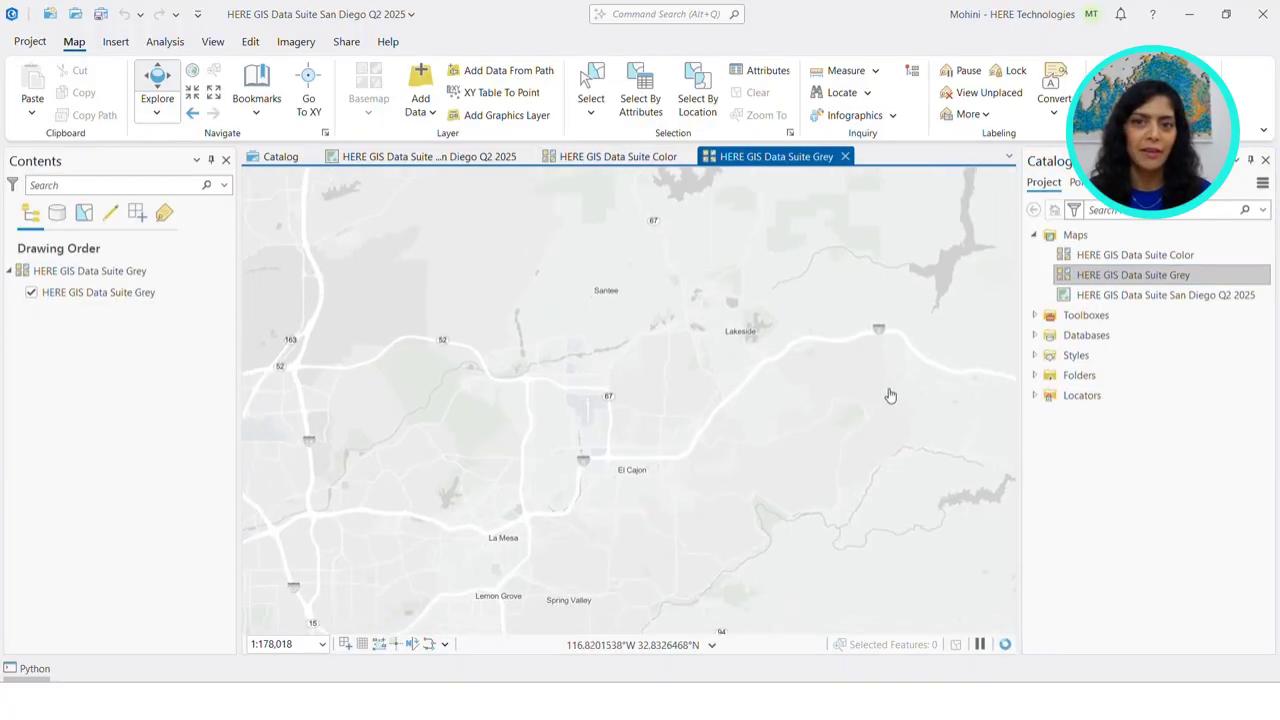
{"action": "left_click_drag", "start_coordinate": [763, 500], "coordinate": [711, 423]}
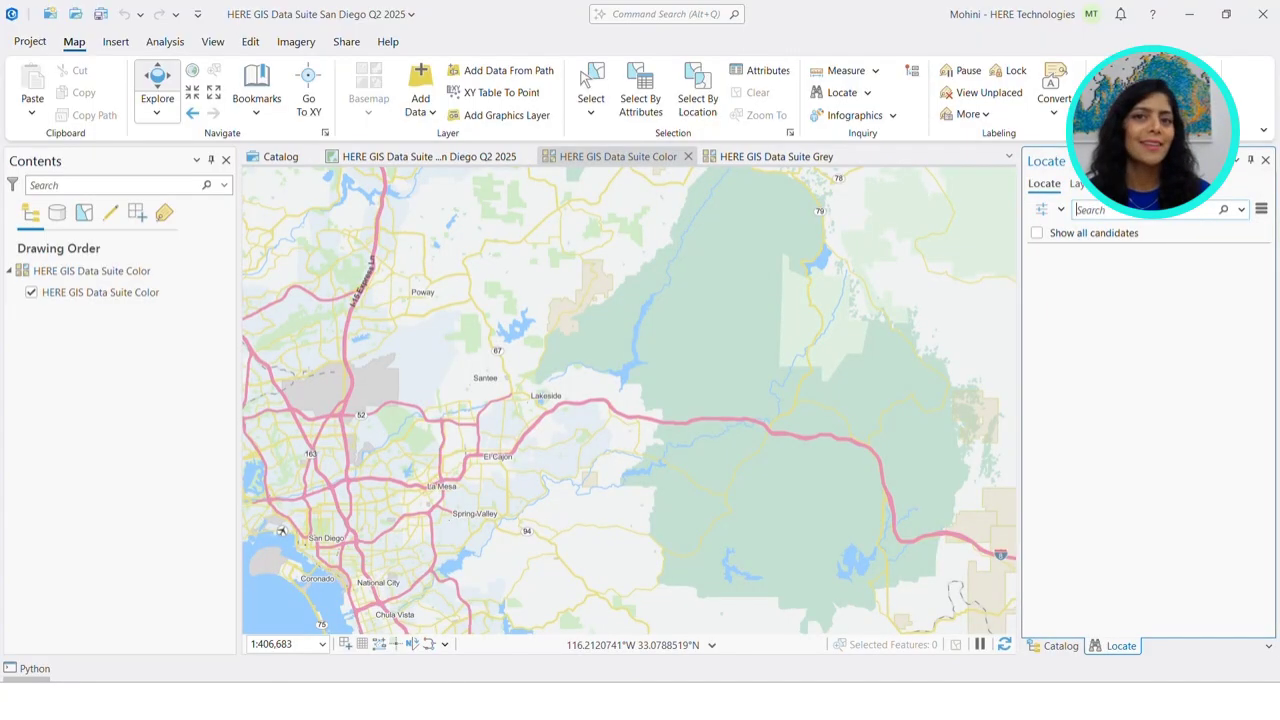
Locate Spanish Village Art Center and zoom out over downtown San Diego
{"action": "type", "text": "spanish V"}
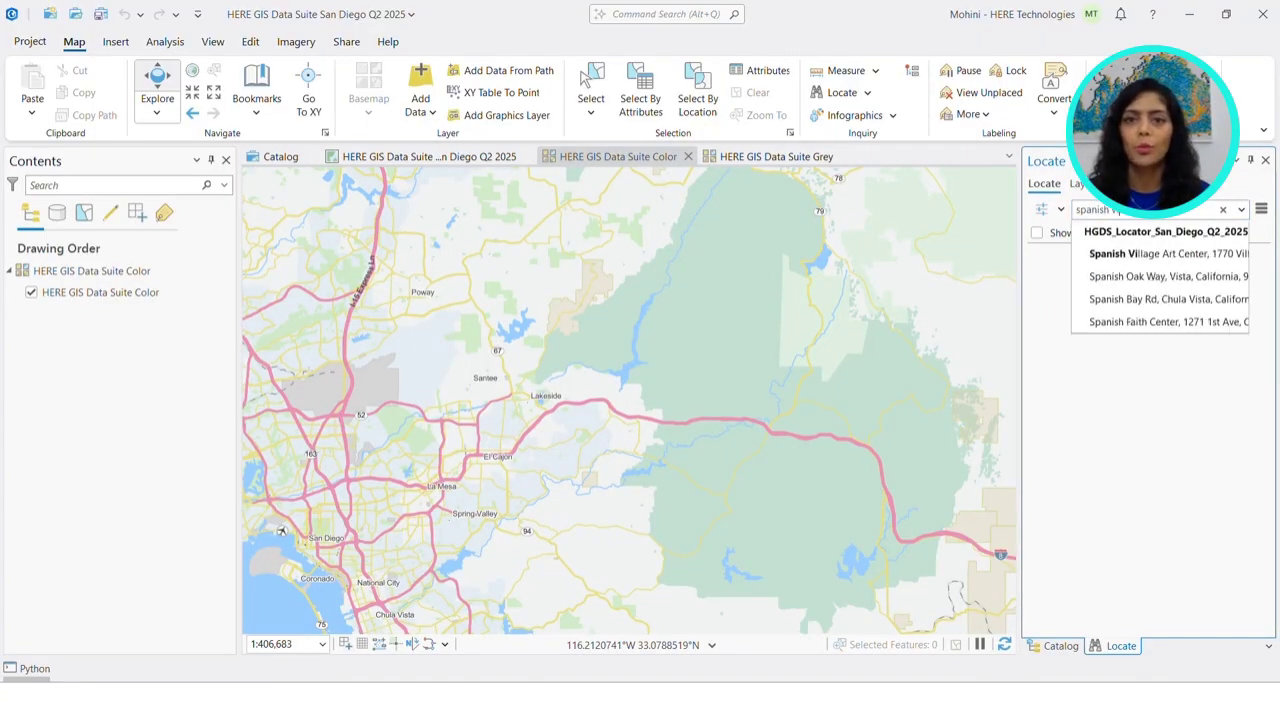
{"action": "type", "text": "enter"}
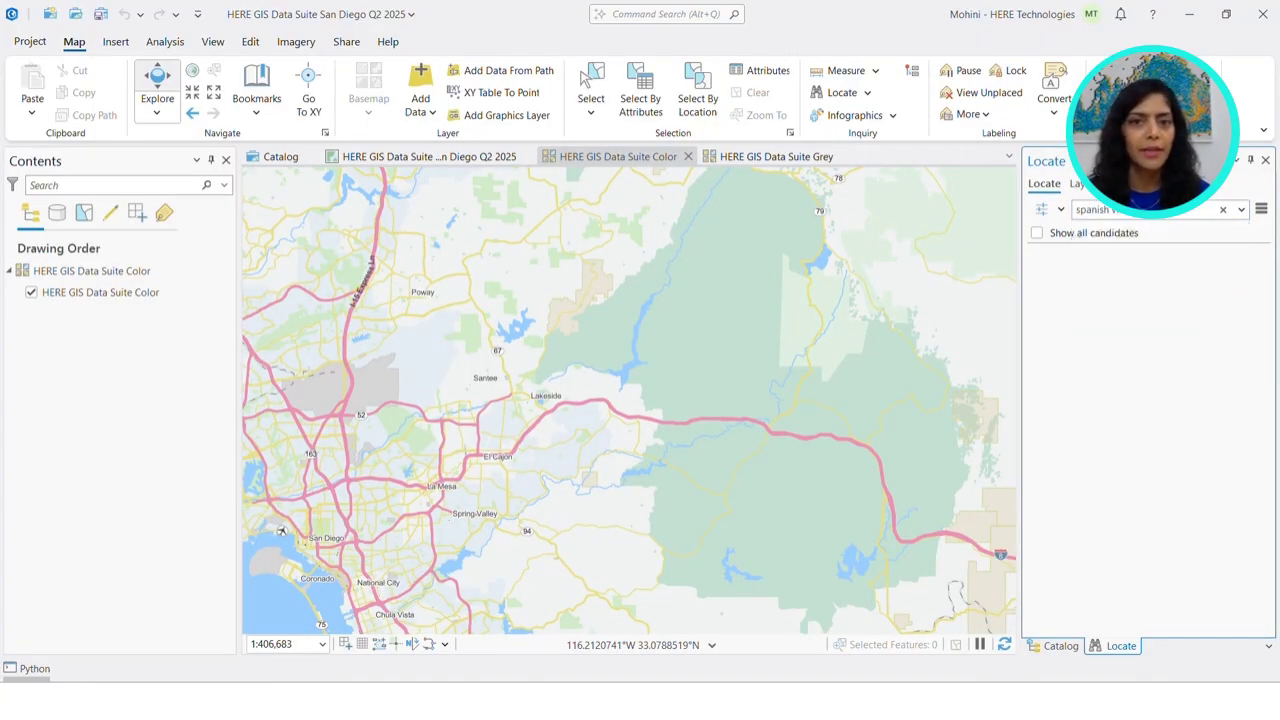
{"action": "key", "text": "Return"}
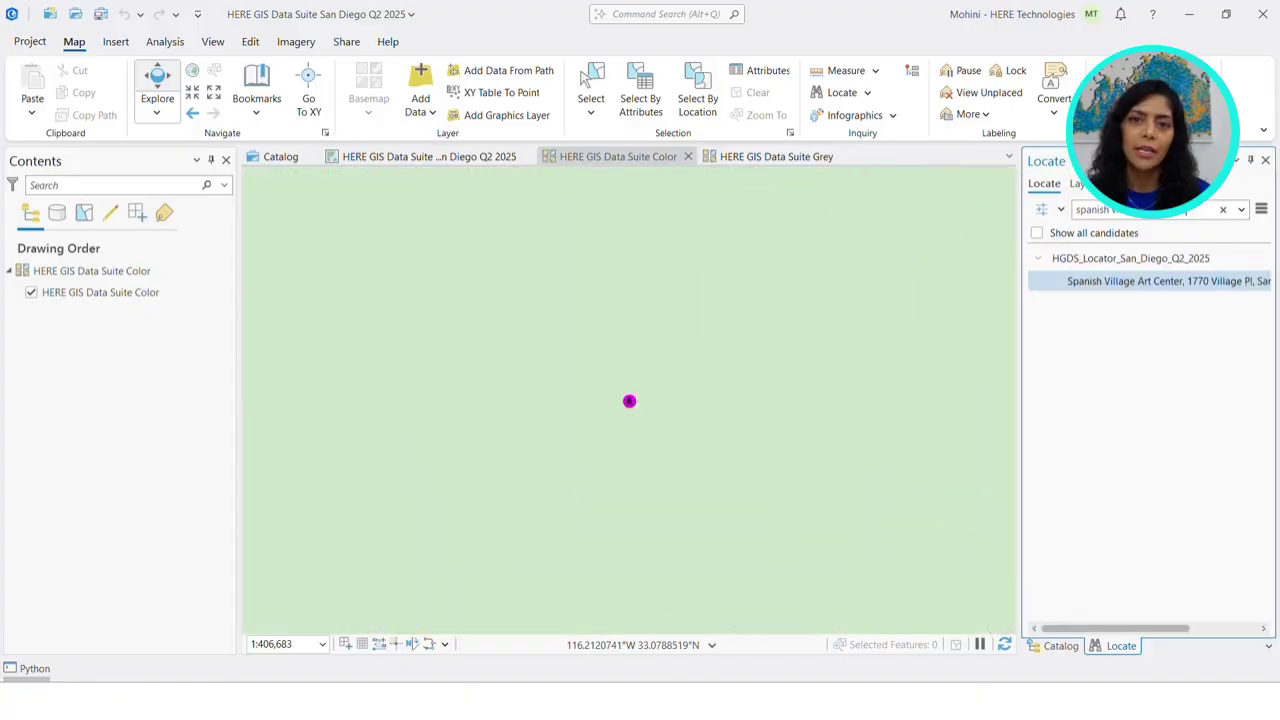
{"action": "scroll", "coordinate": [665, 458], "scroll_direction": "down", "scroll_amount": 2}
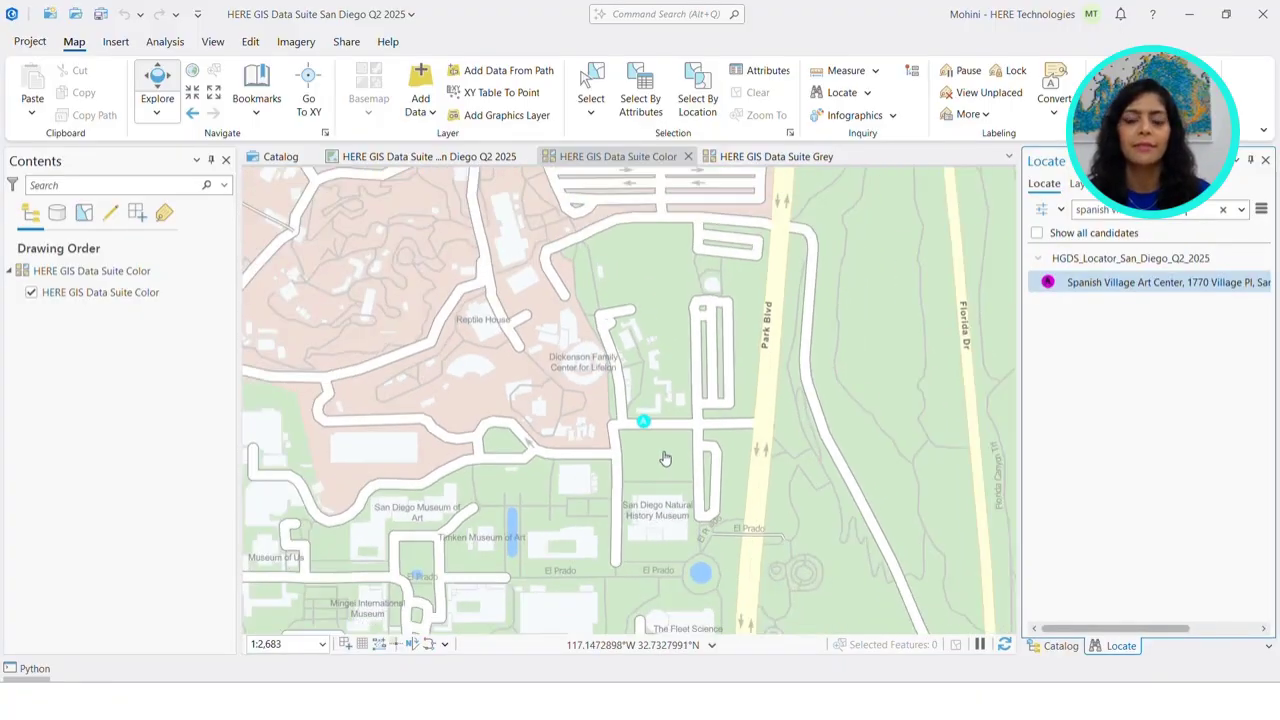
{"action": "scroll", "coordinate": [665, 458], "scroll_direction": "down", "scroll_amount": 2}
{"action": "scroll", "coordinate": [665, 458], "scroll_direction": "down", "scroll_amount": 2}
{"action": "scroll", "coordinate": [665, 458], "scroll_direction": "down", "scroll_amount": 2}
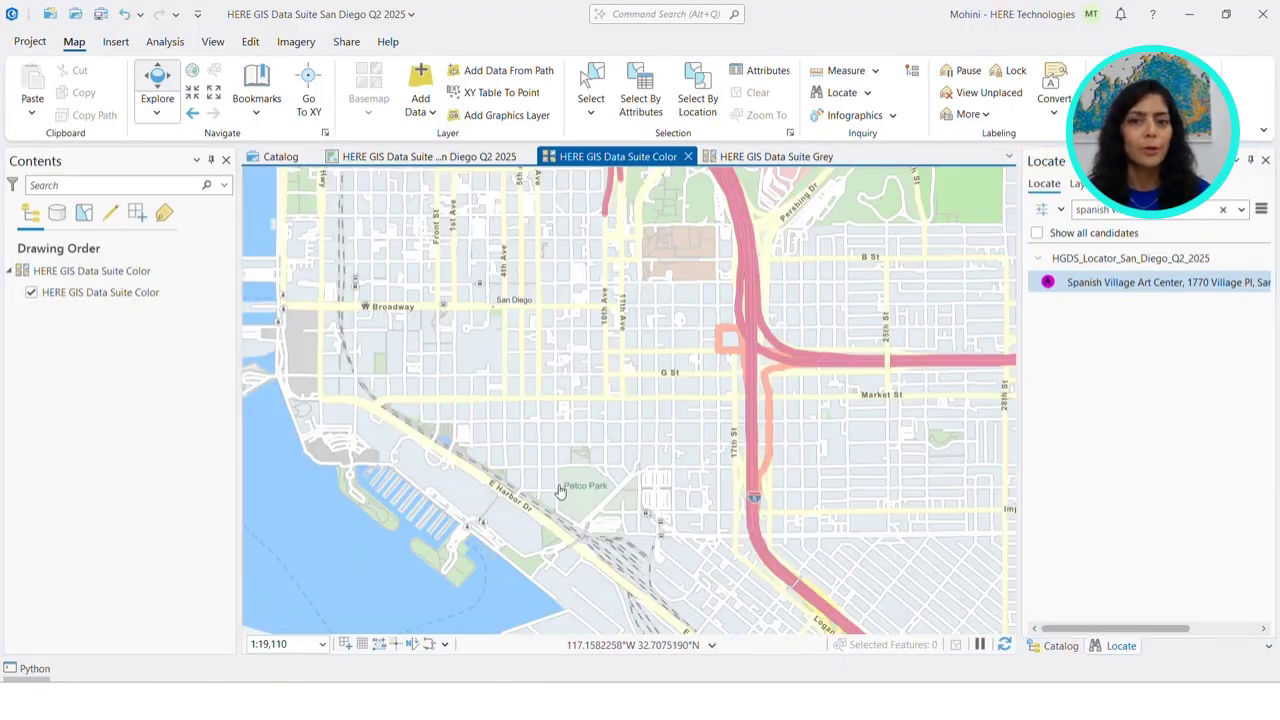
Identify the place at Petco Park with What's here? and read its pop-up details
{"action": "right_click", "coordinate": [575, 490]}
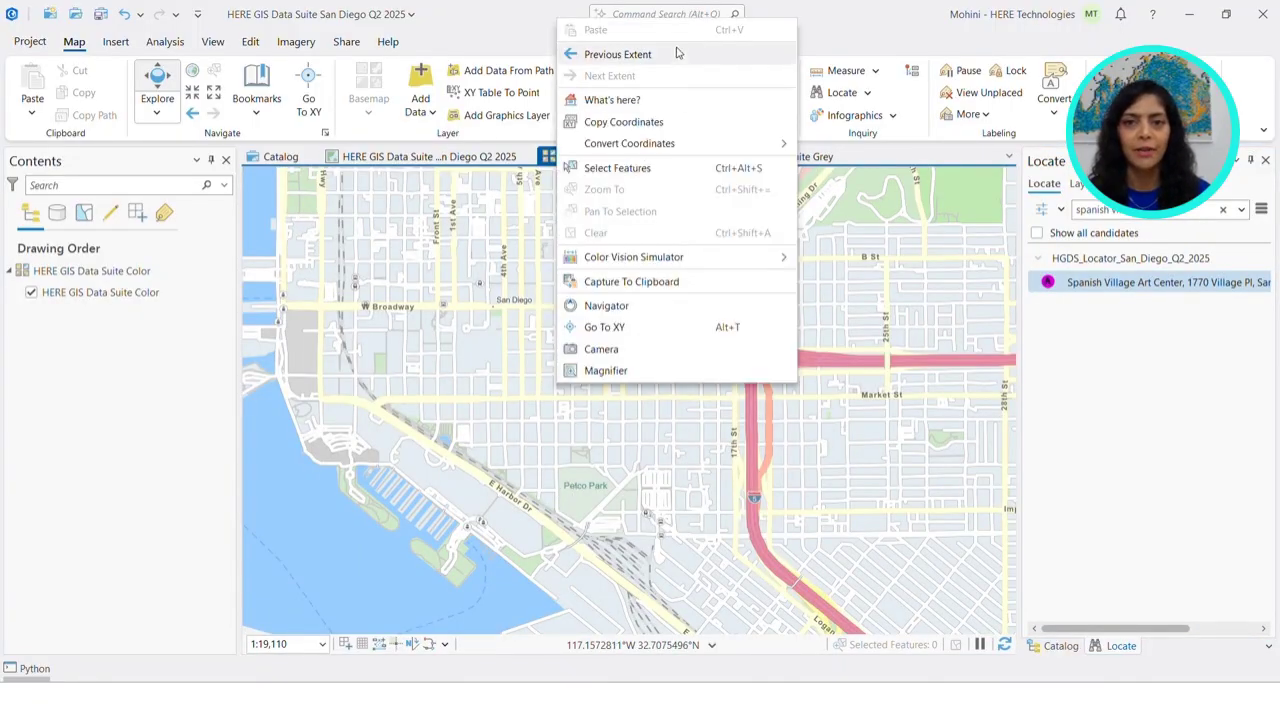
{"action": "left_click", "coordinate": [620, 100]}
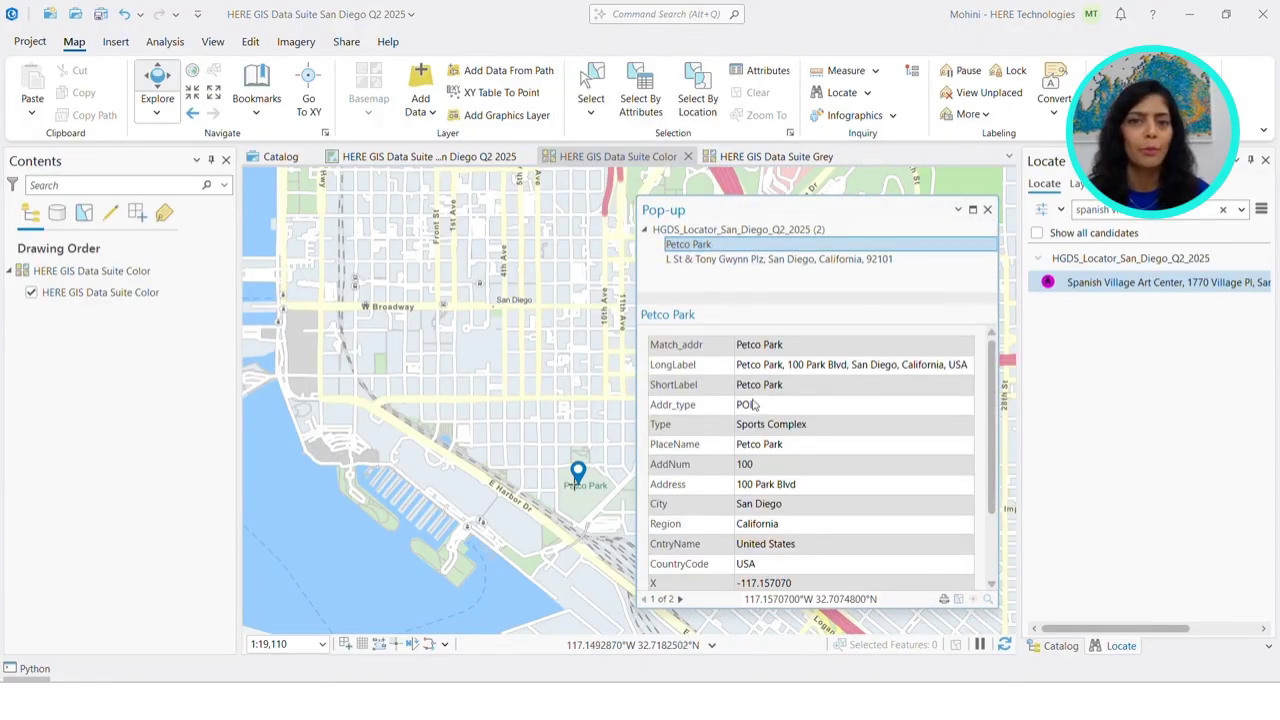
{"action": "scroll", "coordinate": [785, 505], "scroll_direction": "down", "scroll_amount": 2}
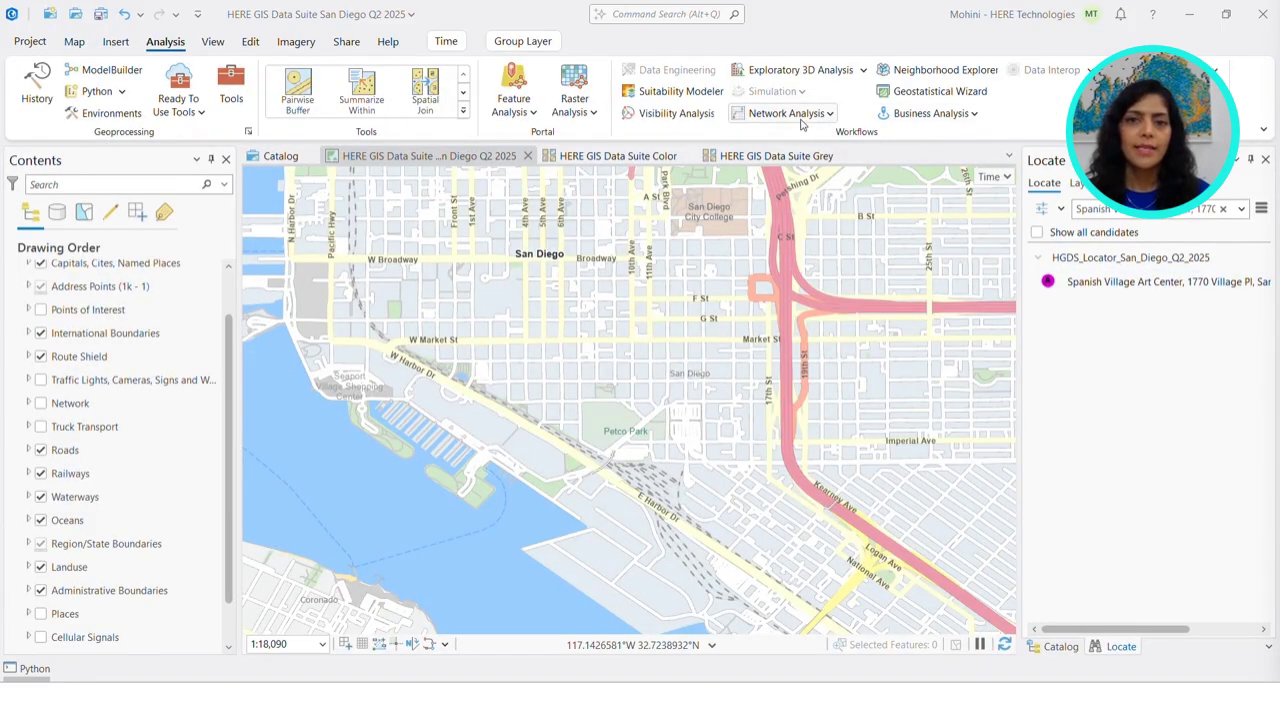
Add a new Service Area network analysis layer and select its Facilities sublayer
{"action": "left_click", "coordinate": [800, 118]}
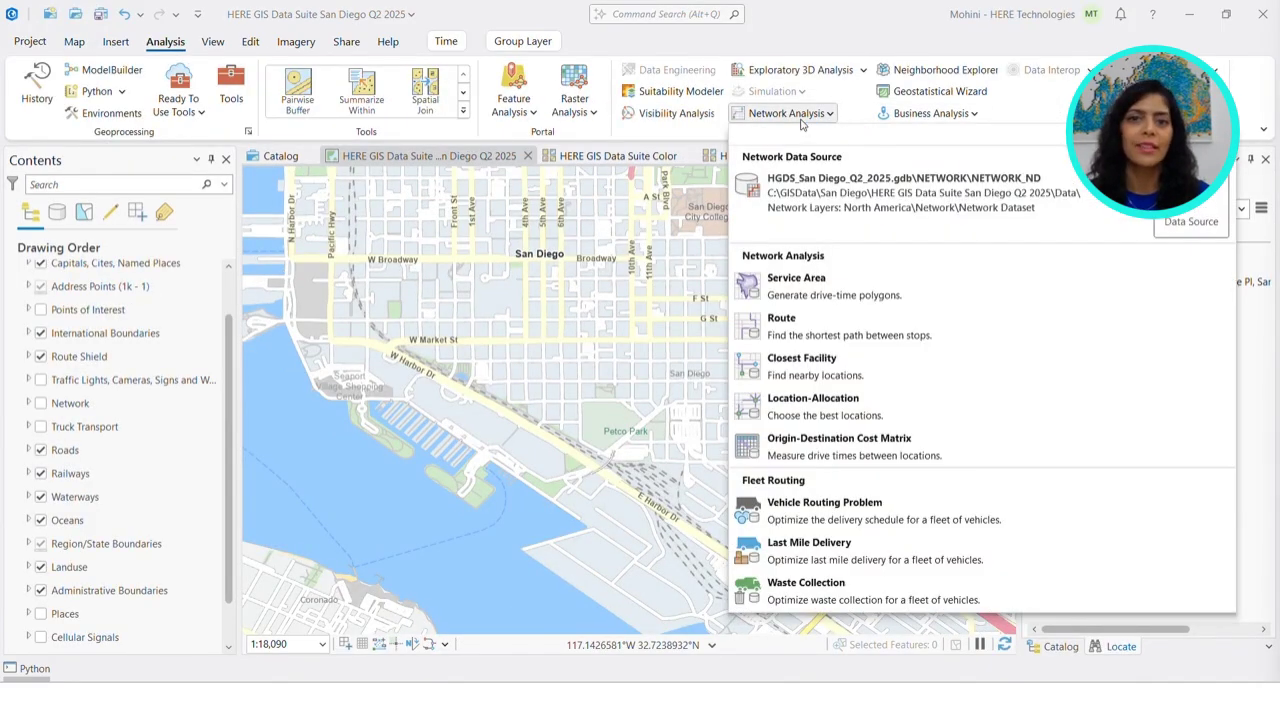
{"action": "left_click", "coordinate": [792, 290]}
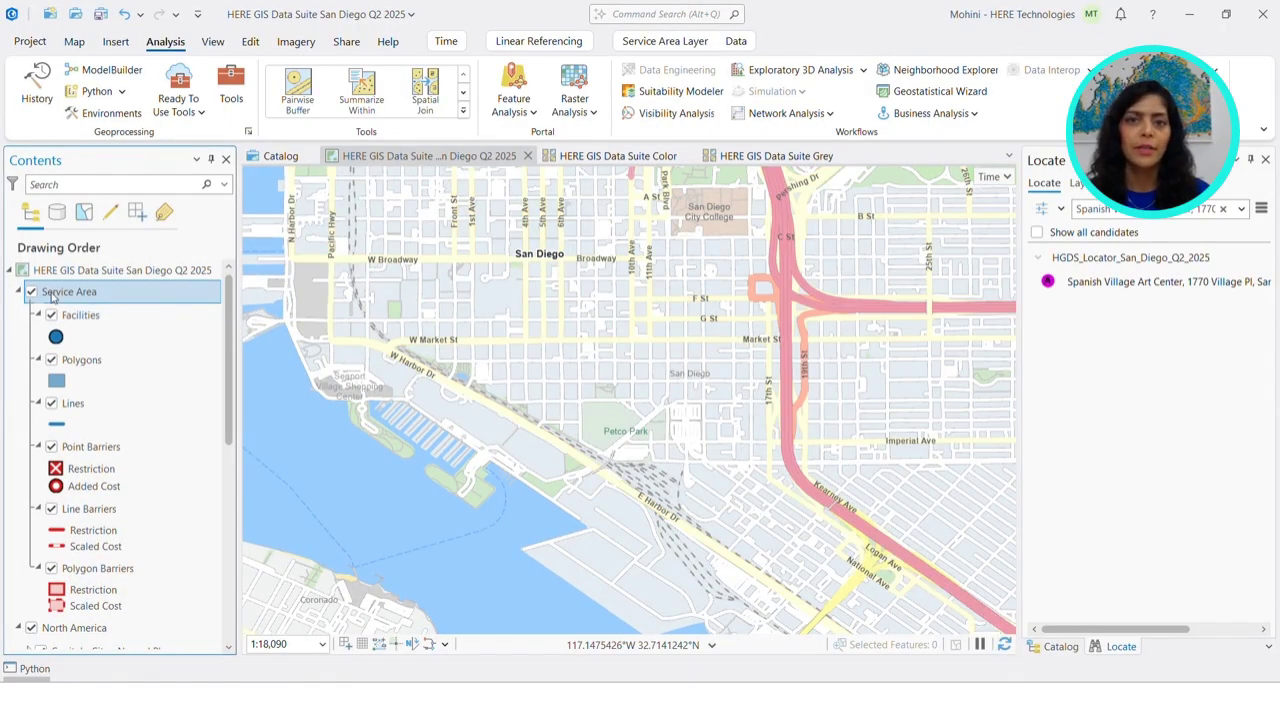
{"action": "left_click", "coordinate": [103, 321]}
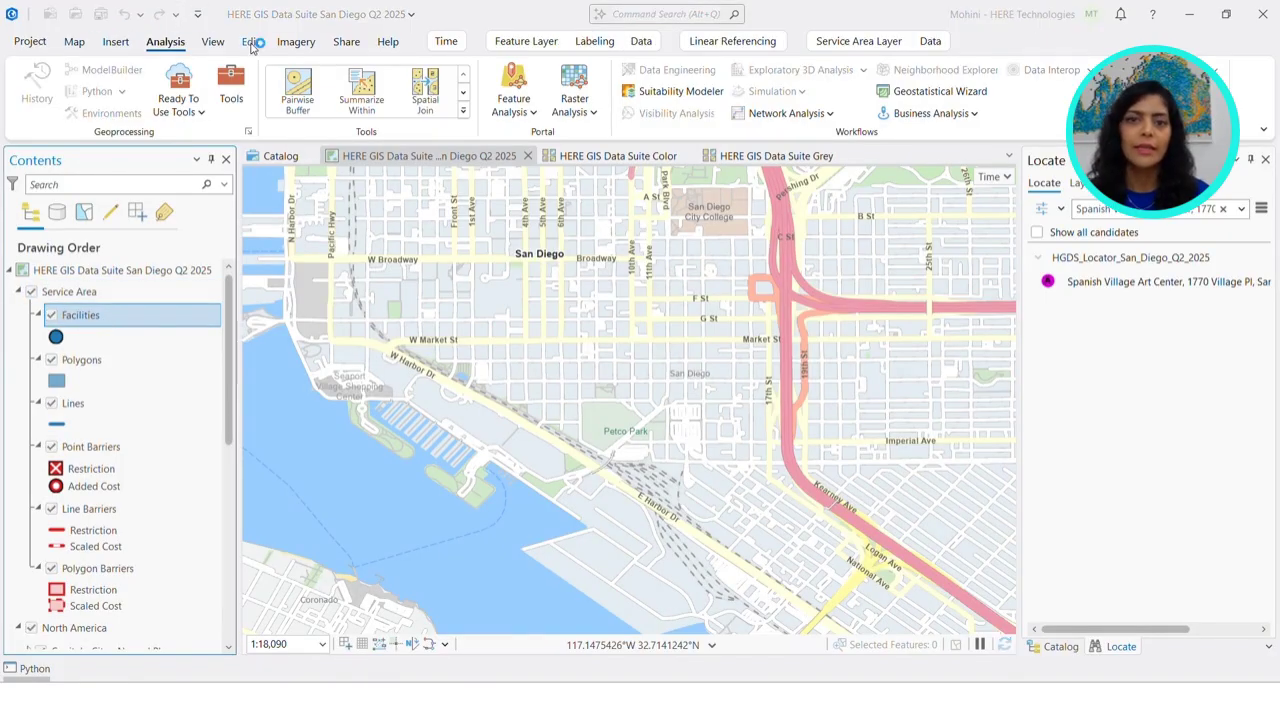
Start creating new features with the Facilities template
{"action": "left_click", "coordinate": [252, 46]}
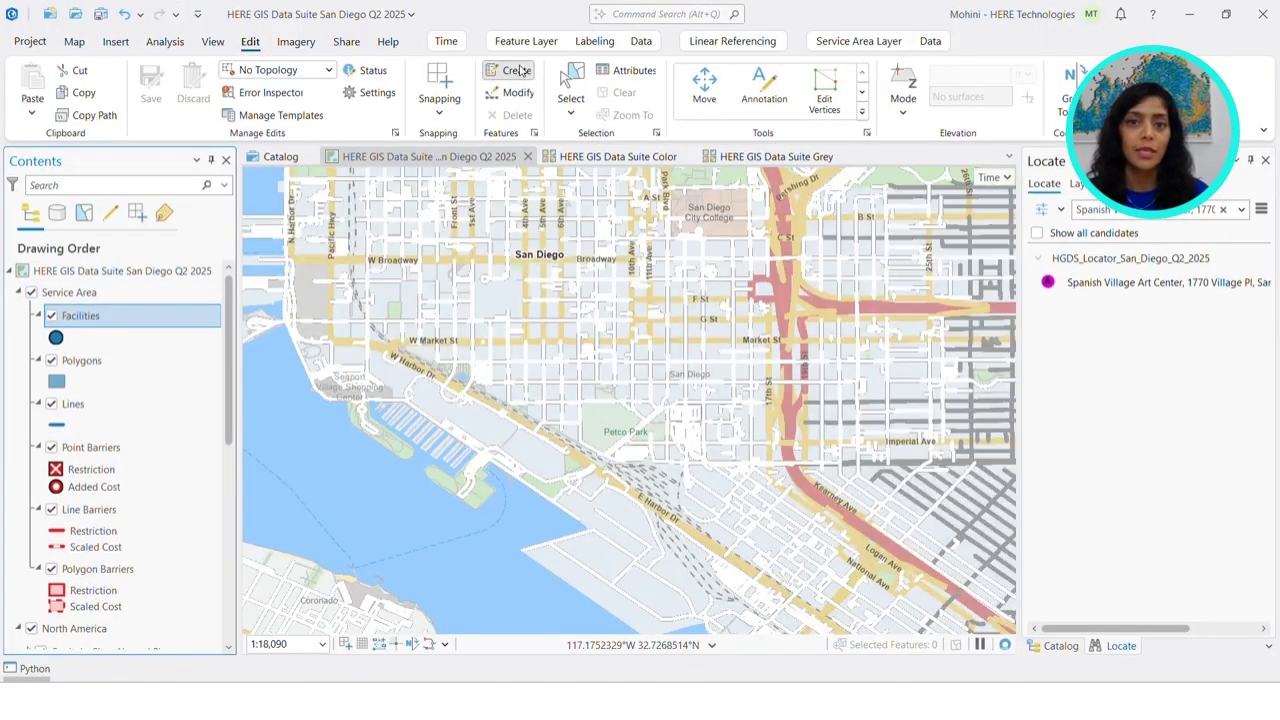
{"action": "left_click", "coordinate": [519, 70]}
{"action": "left_click", "coordinate": [1108, 288]}
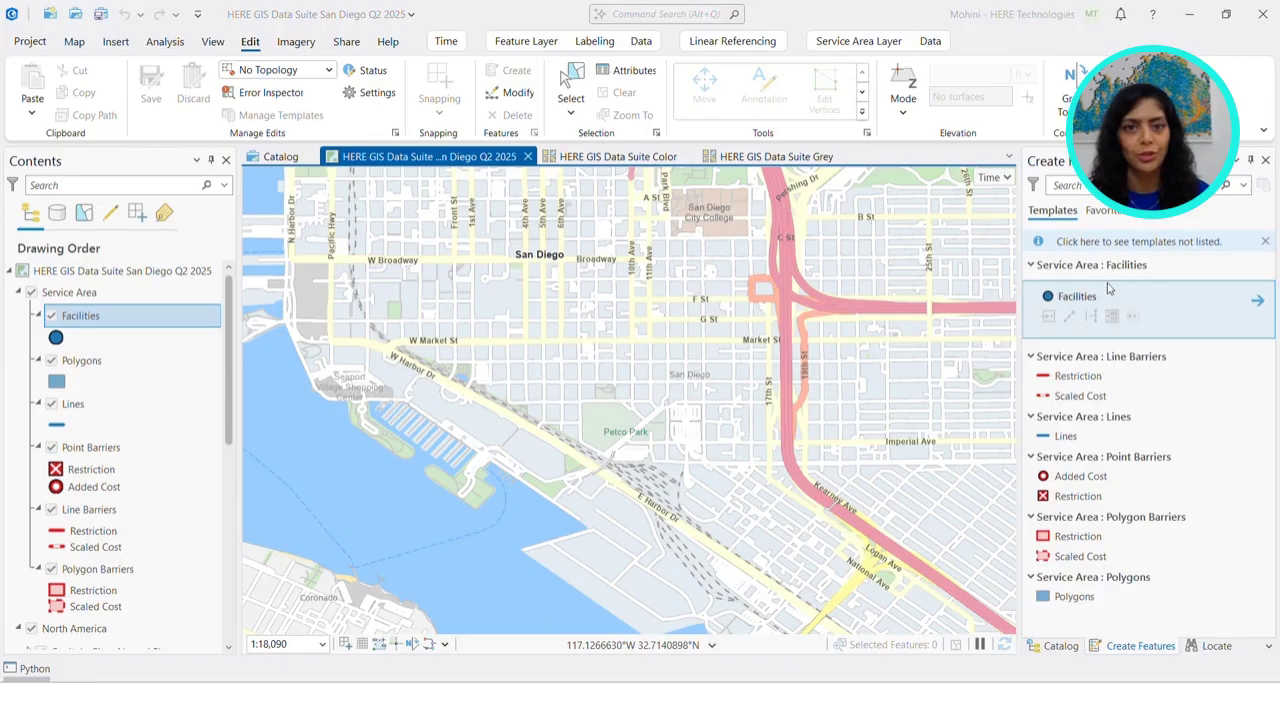
{"action": "scroll", "coordinate": [700, 290], "scroll_direction": "down", "scroll_amount": 3}
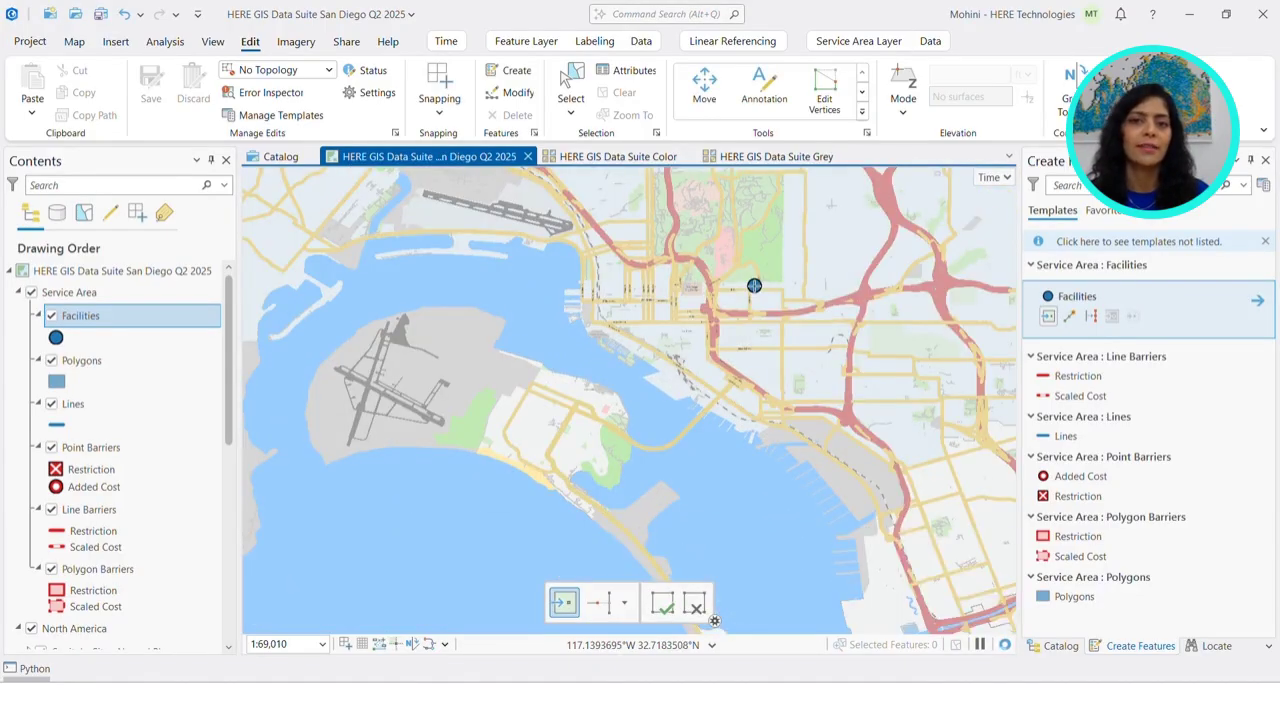
{"action": "scroll", "coordinate": [754, 286], "scroll_direction": "down", "scroll_amount": 2}
Place facility points across San Diego and confirm the 5, 10, 15-minute cutoffs
{"action": "left_click", "coordinate": [376, 407]}
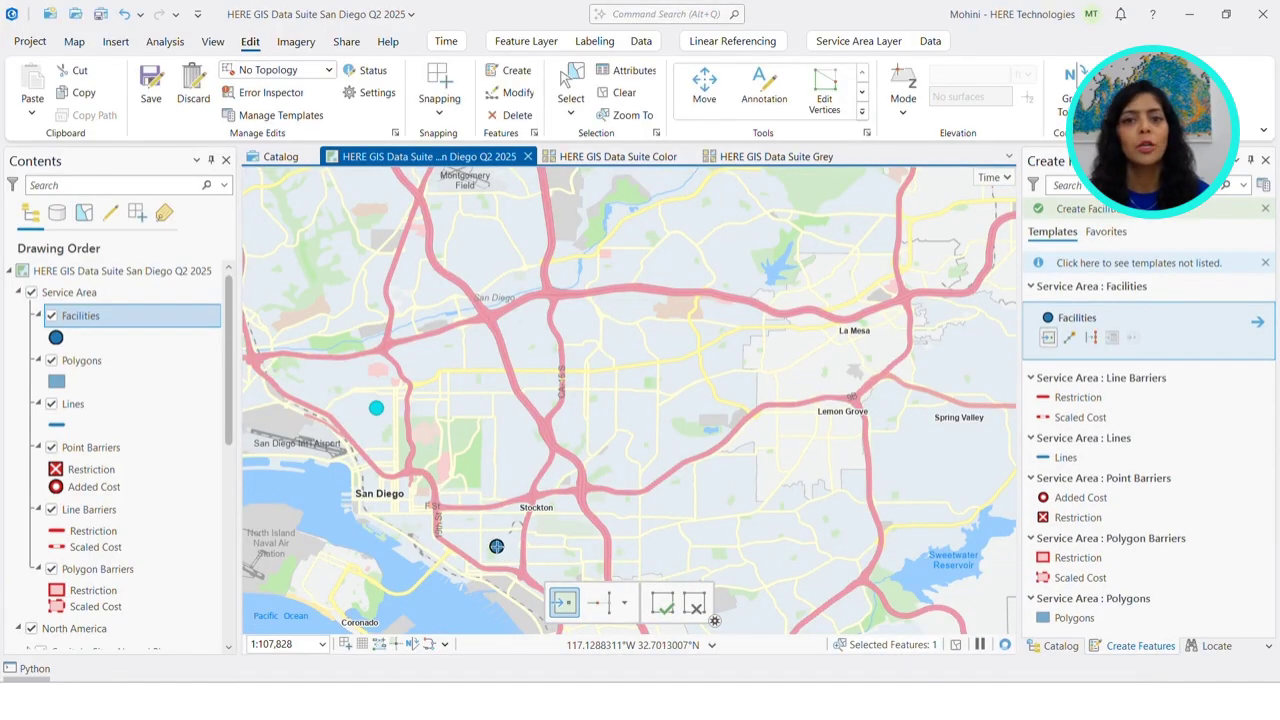
{"action": "left_click", "coordinate": [496, 546]}
{"action": "left_click", "coordinate": [831, 433]}
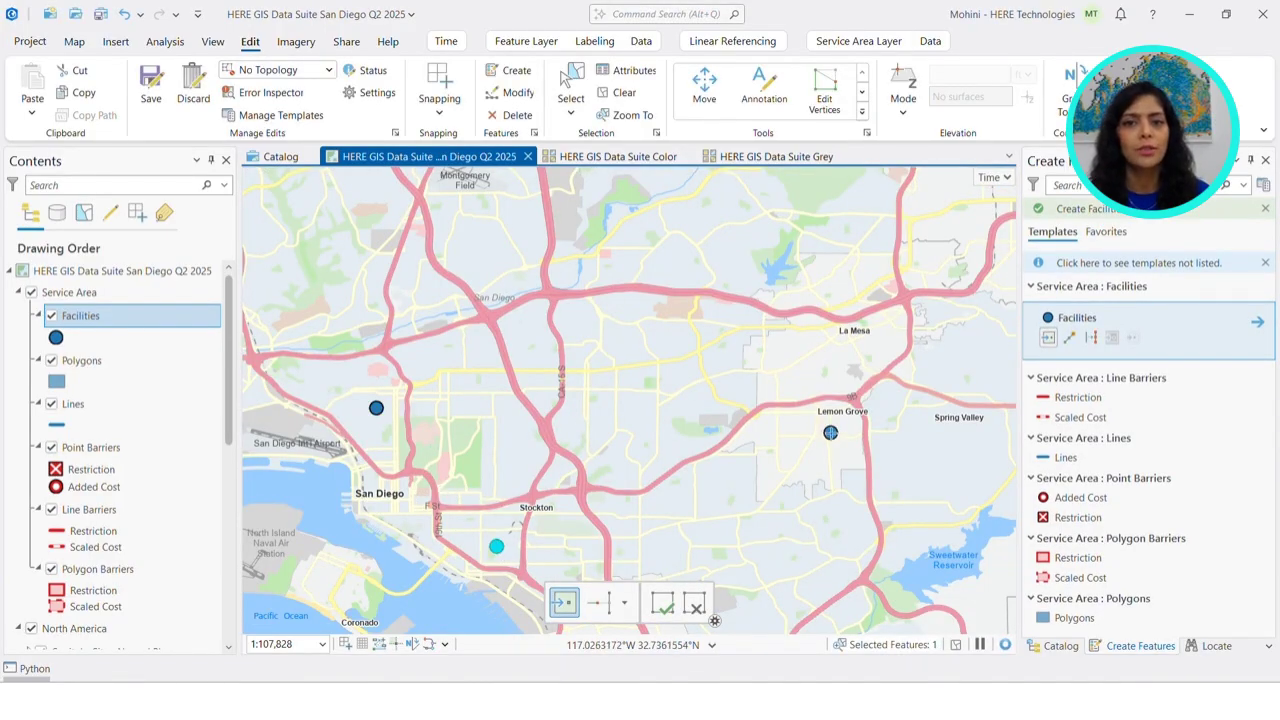
{"action": "left_click", "coordinate": [738, 620]}
{"action": "left_click", "coordinate": [481, 197]}
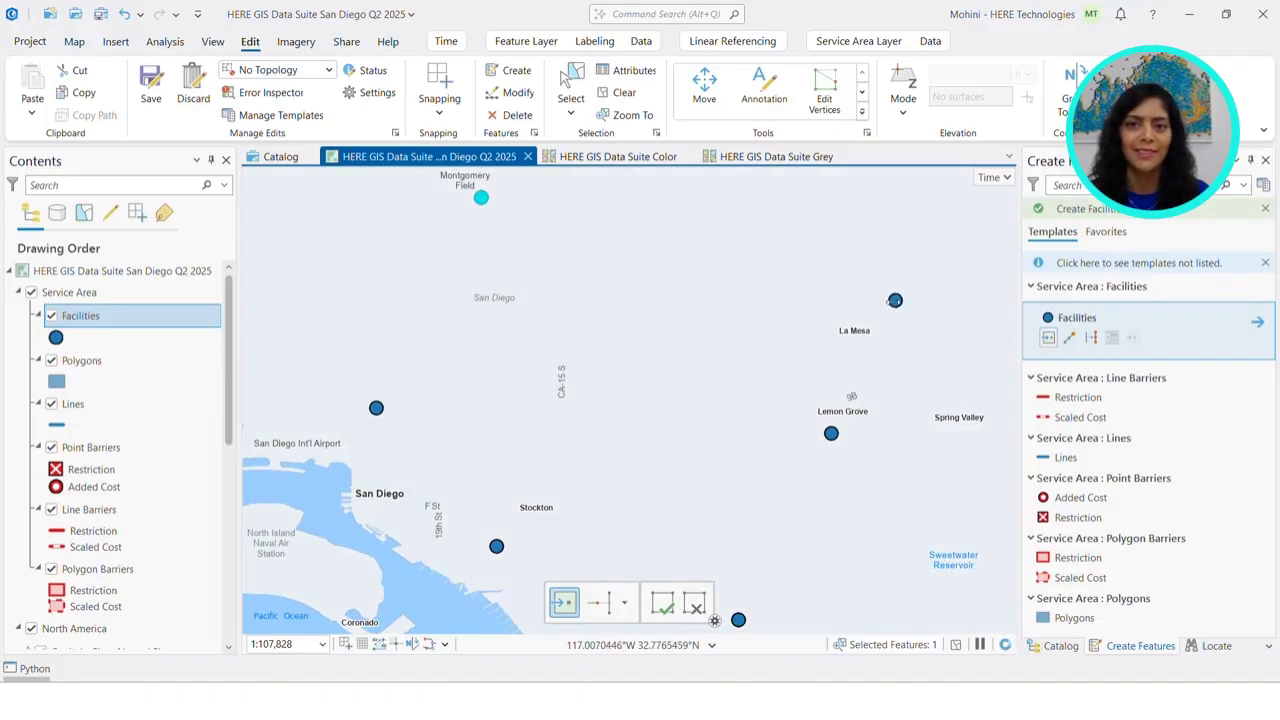
{"action": "left_click", "coordinate": [344, 115]}
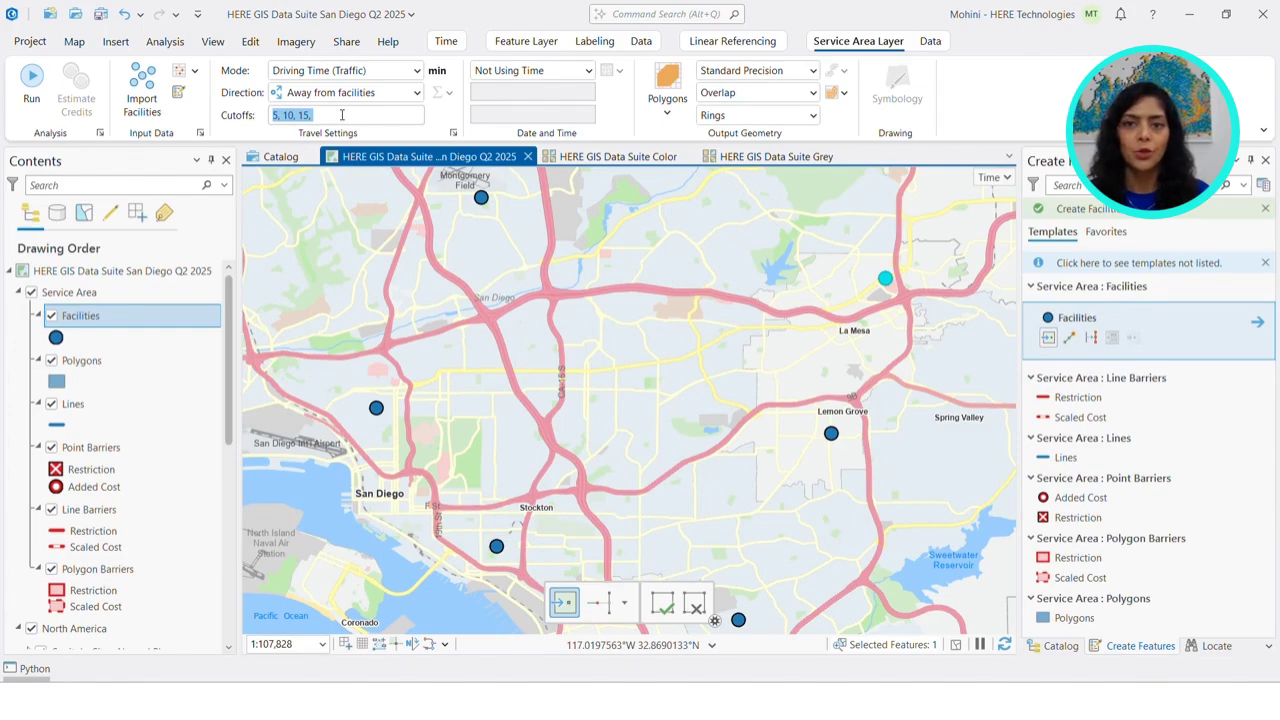
Solve the service area and zoom out to view the 5, 10 and 15-minute polygons
{"action": "left_click", "coordinate": [31, 88]}
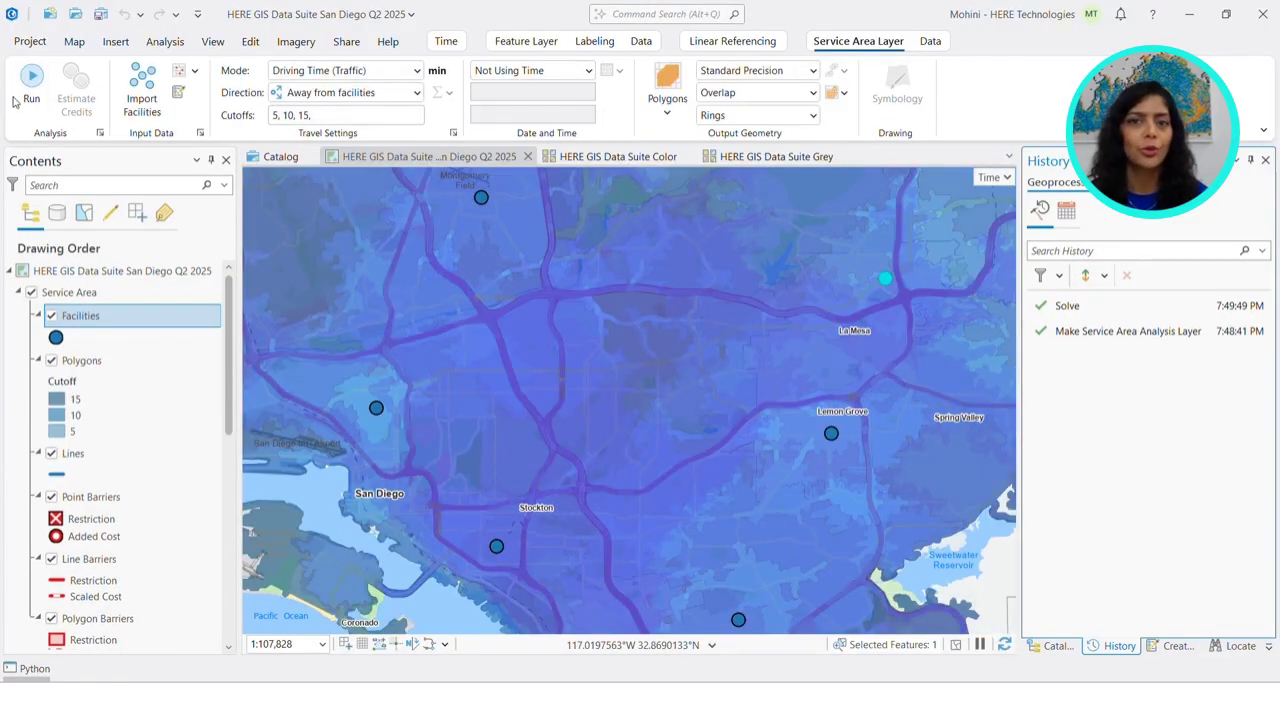
{"action": "scroll", "coordinate": [571, 374], "scroll_direction": "down", "scroll_amount": 2}
{"action": "scroll", "coordinate": [570, 376], "scroll_direction": "down", "scroll_amount": 2}
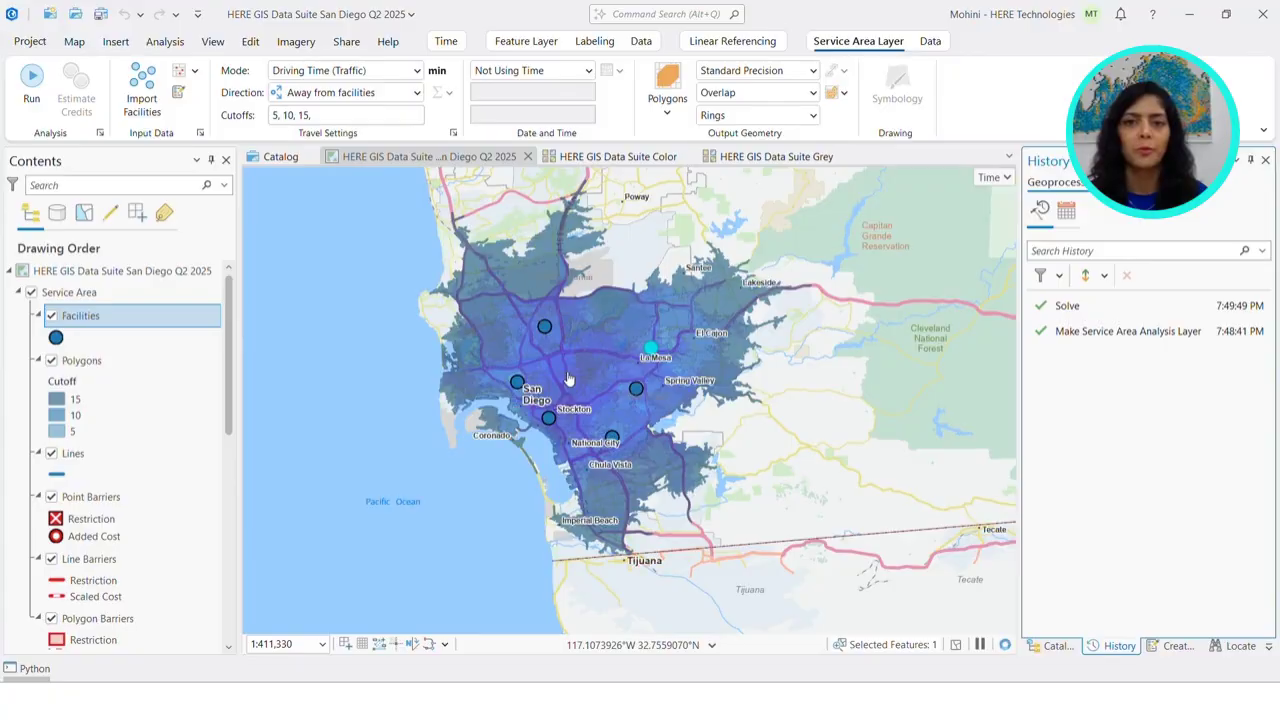
{"action": "left_click_drag", "start_coordinate": [567, 378], "coordinate": [555, 418]}
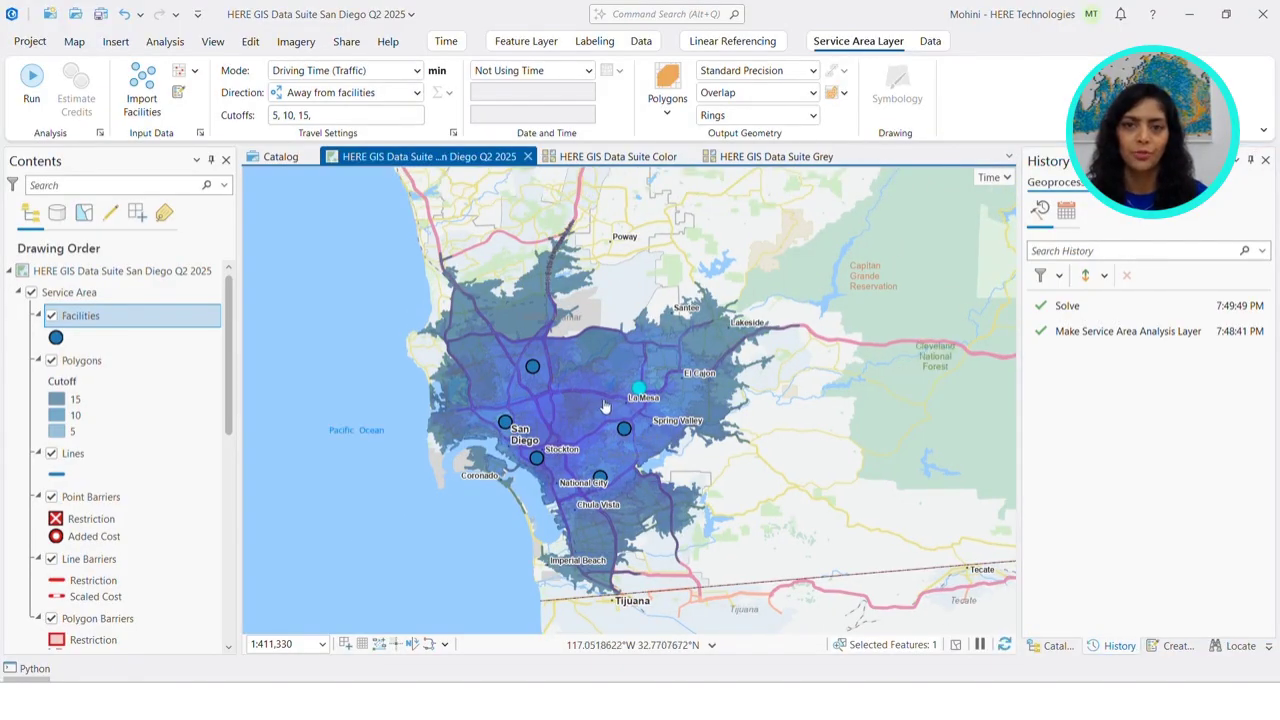